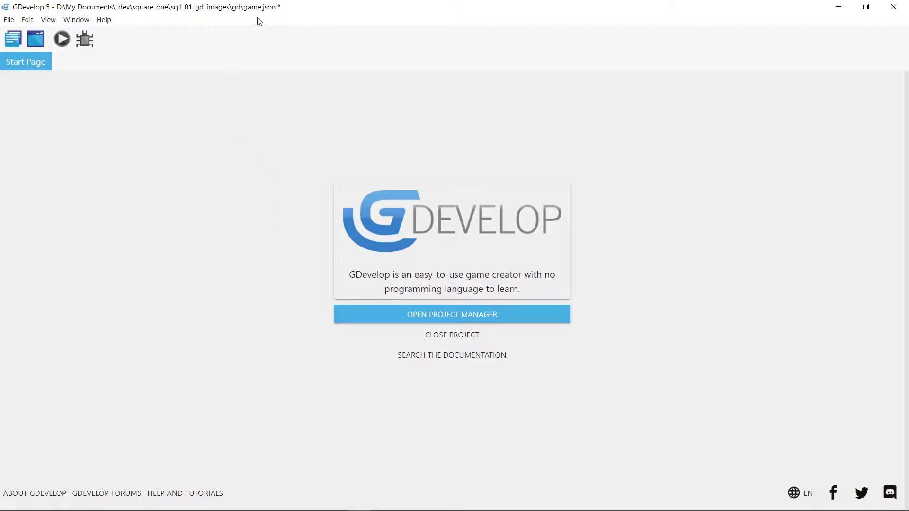
Step: From the Project drawer, add a scene named 'New scene' and open its empty editor
left_click(13, 39)
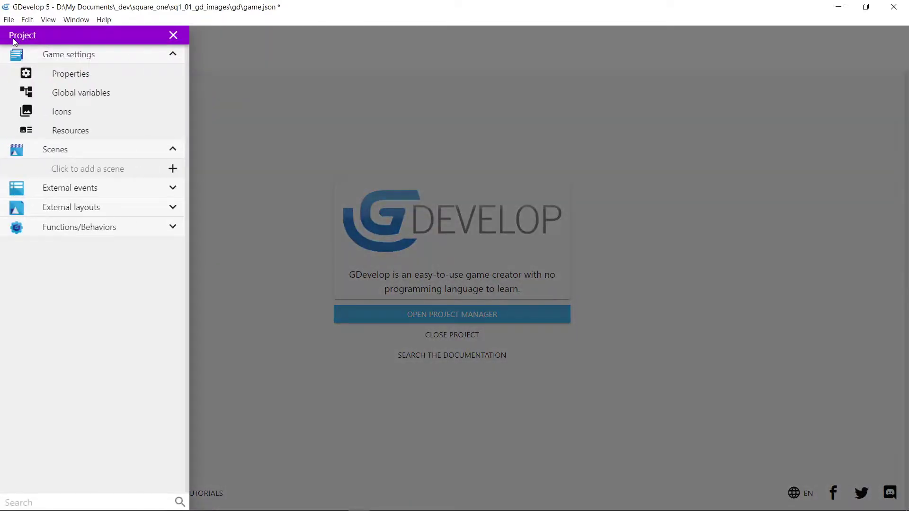
left_click(173, 169)
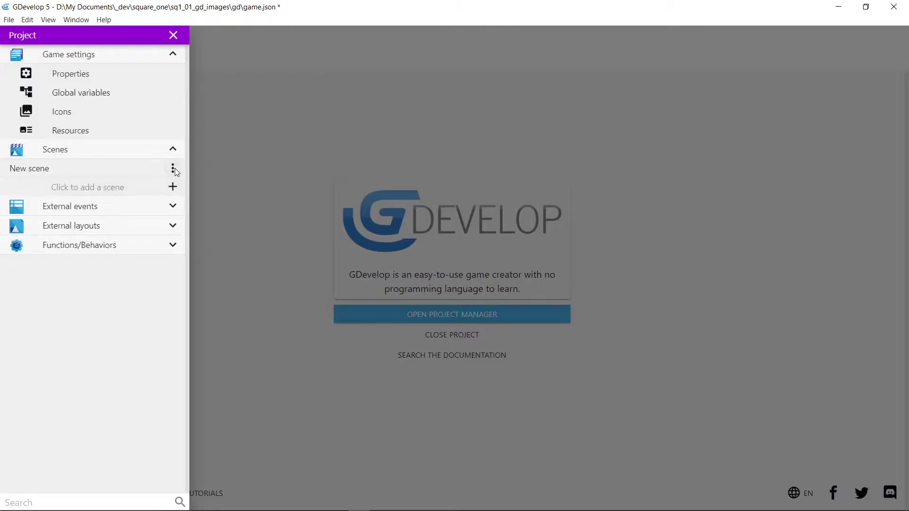
left_click(121, 175)
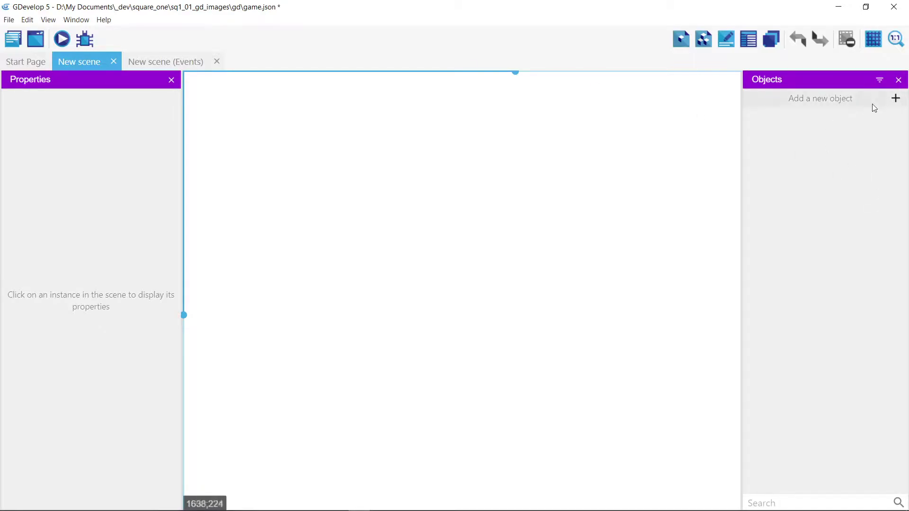
Step: Create a sprite object NewObject with guy.png as the frame of Animation #0
left_click(896, 99)
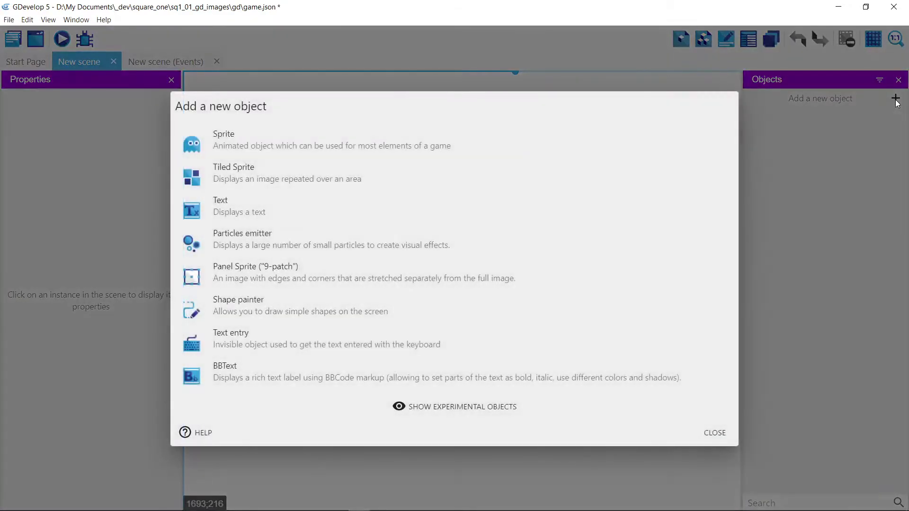
left_click(223, 136)
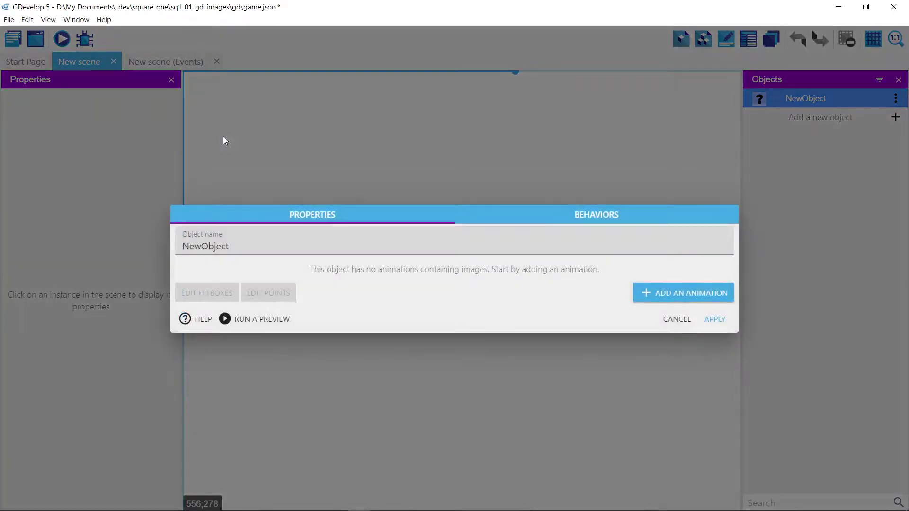
left_click(688, 292)
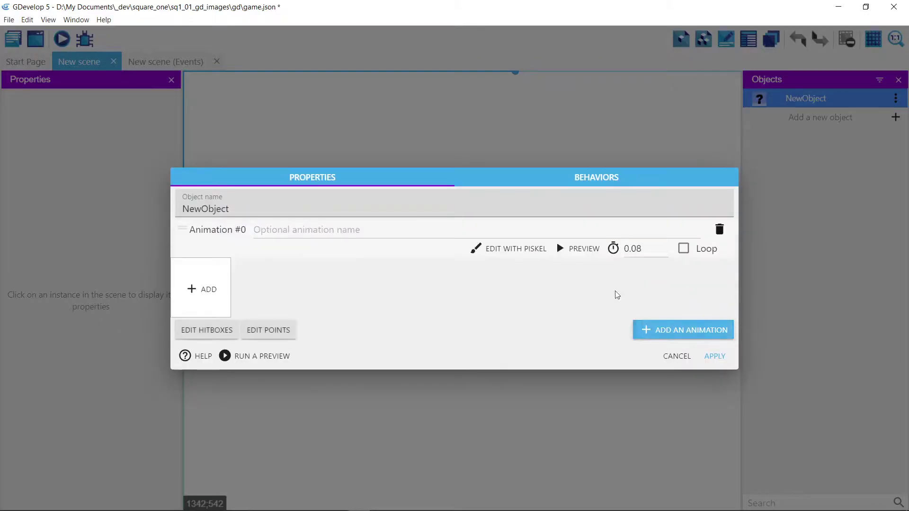
left_click(214, 293)
scroll(290, 186, "down", 3)
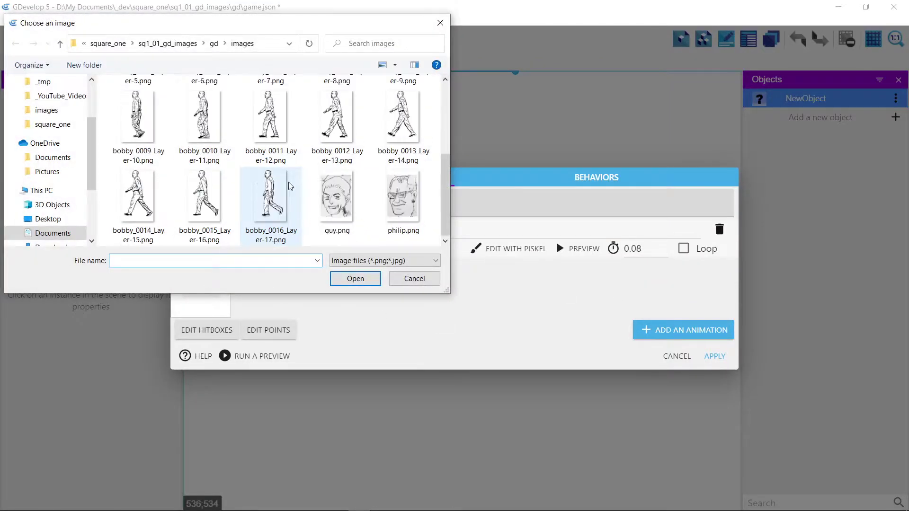
left_click(337, 196)
double_click(337, 197)
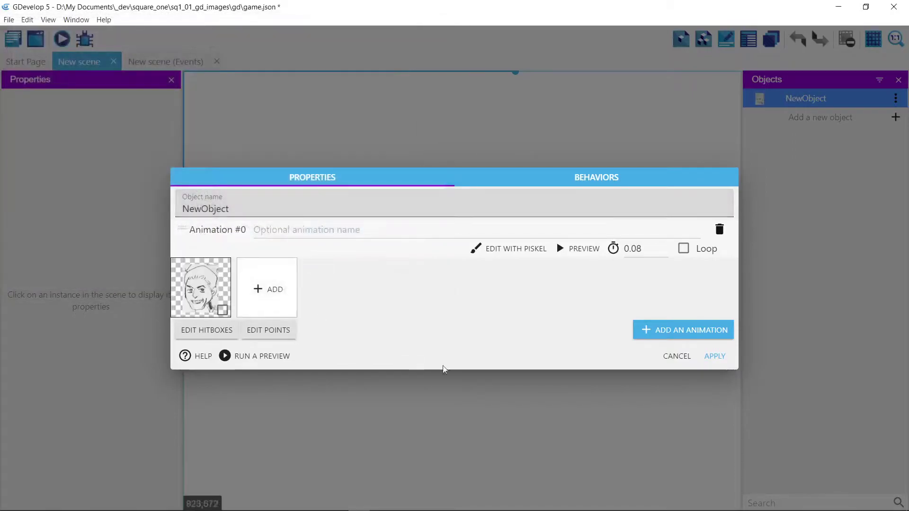
Step: Add Animation #1 to NewObject using the philip.png face image
left_click(679, 331)
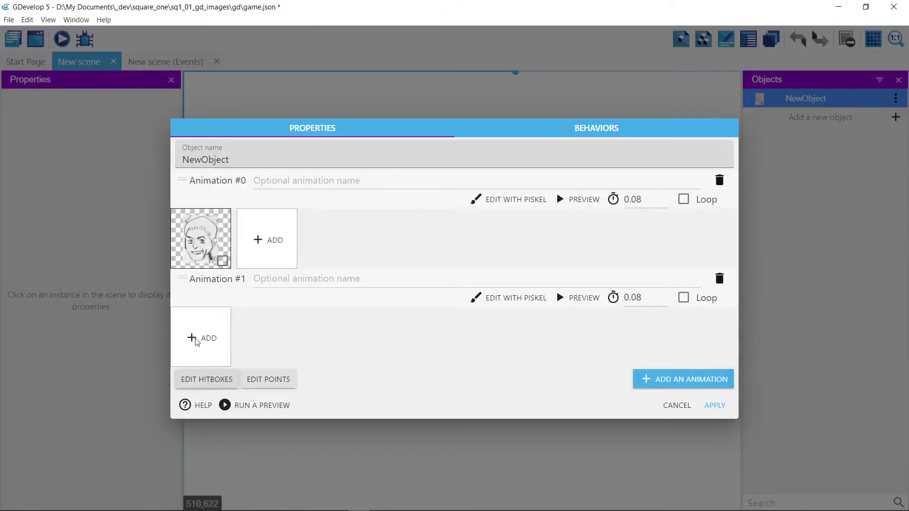
left_click(196, 339)
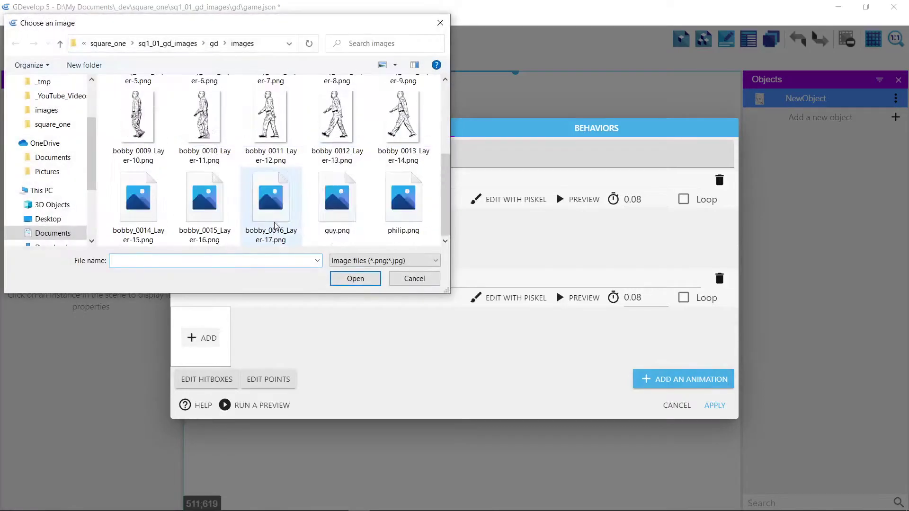
double_click(406, 214)
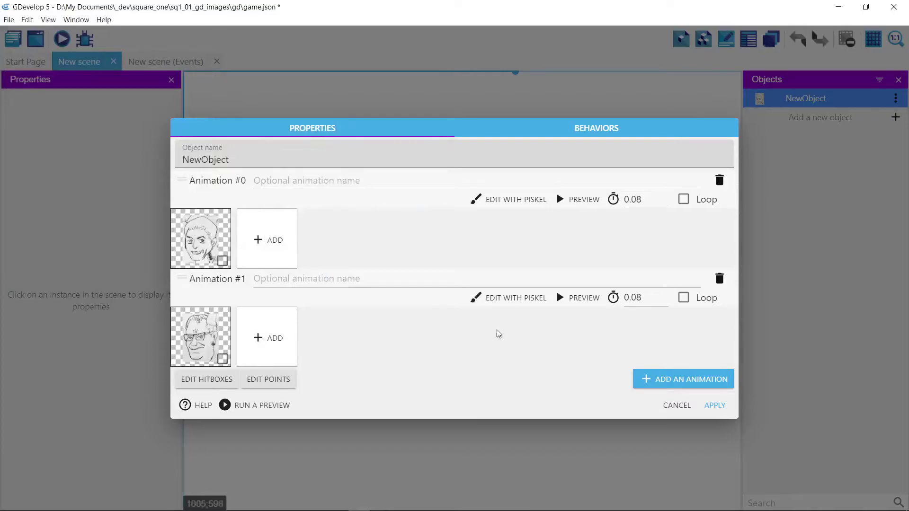
Step: Fill a new Animation #2 with walking frames bobby_0000_Layer-1.png through bobby_0016_Layer-17.png
left_click(671, 384)
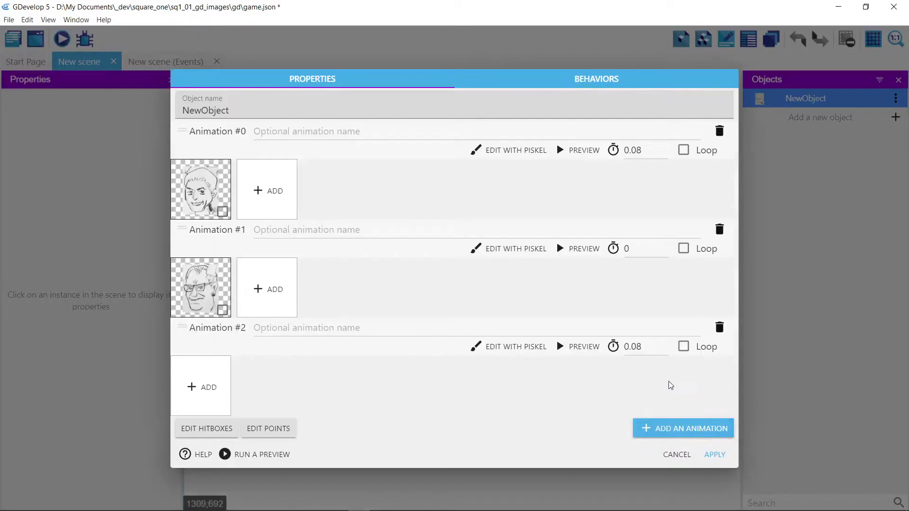
left_click(208, 388)
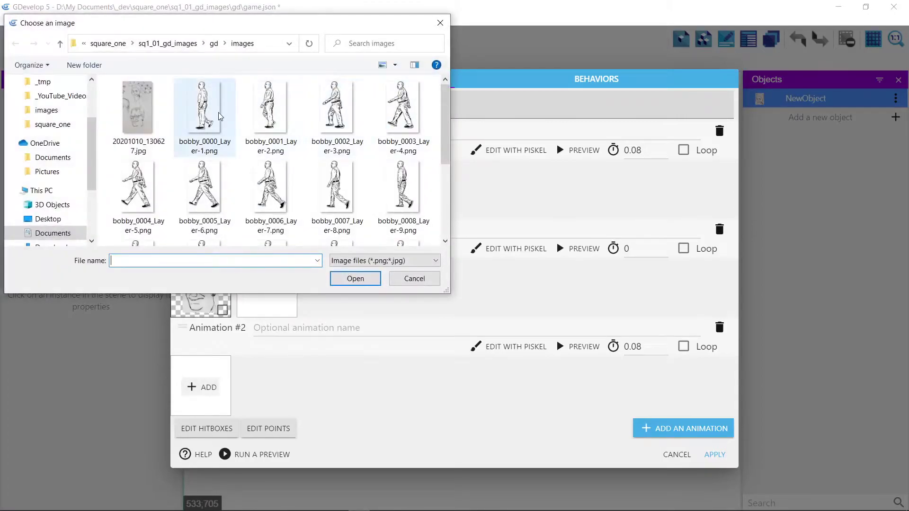
left_click(203, 112)
left_click_drag(444, 140, 444, 211)
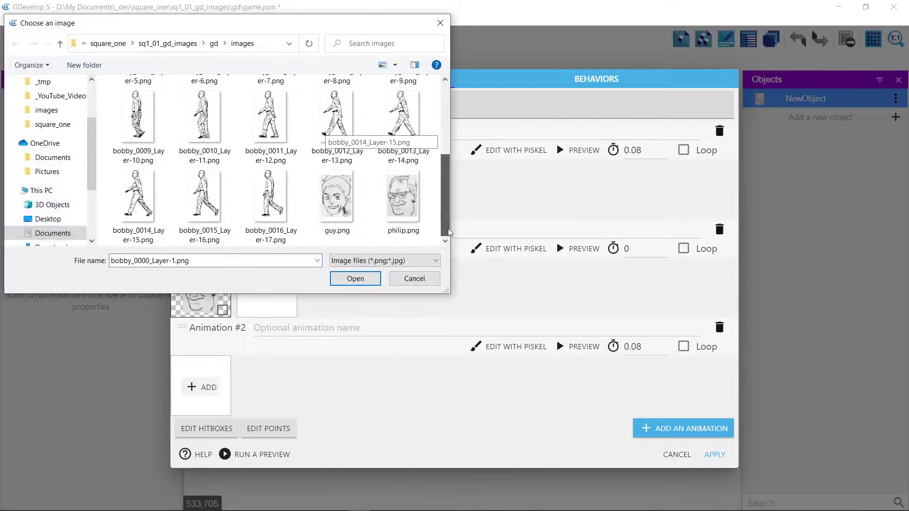
left_click(279, 211, "shift")
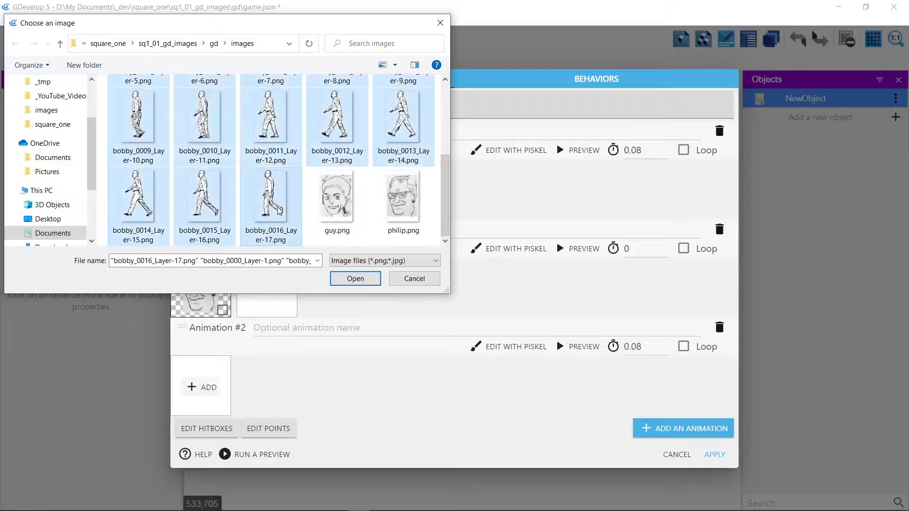
left_click(355, 279)
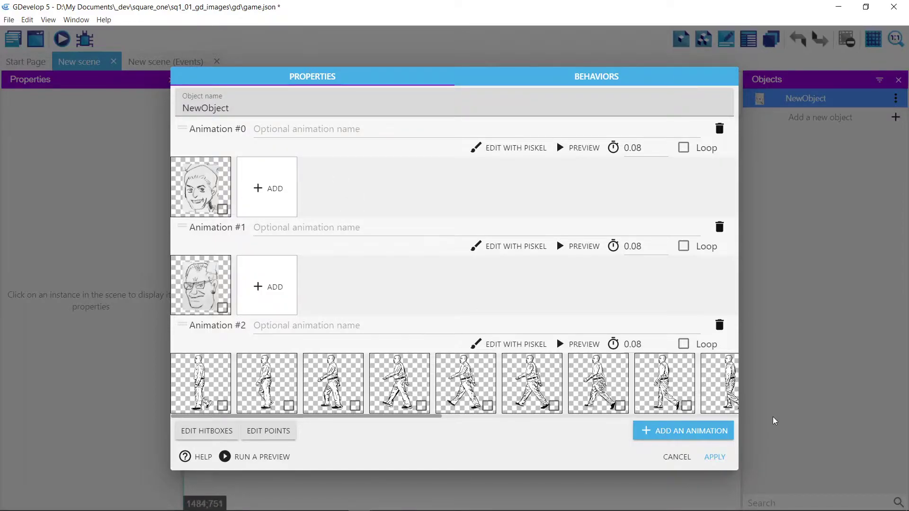
Step: Apply the sprite, drop NewObject into the scene, shrink it to 229×342, and move it right
left_click(717, 458)
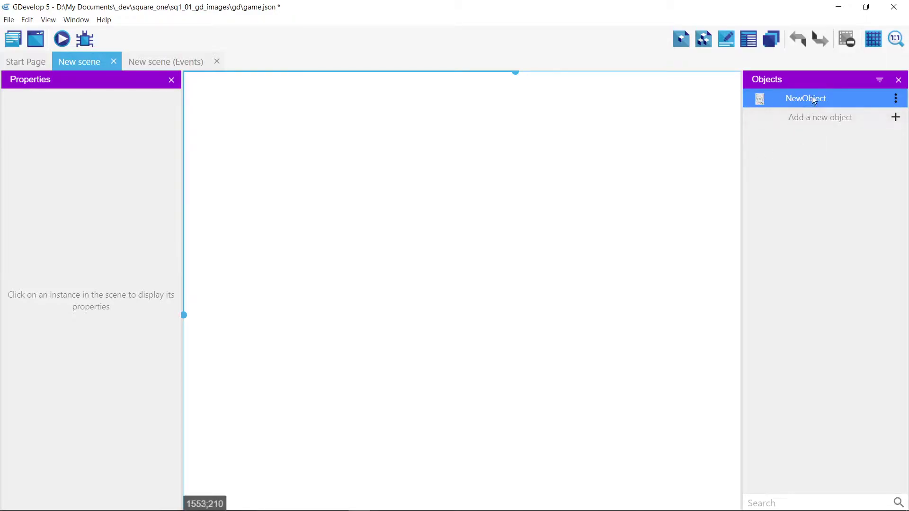
mouse_move(812, 96)
left_mouse_down()
mouse_move(481, 148)
mouse_move(417, 116)
left_mouse_up()
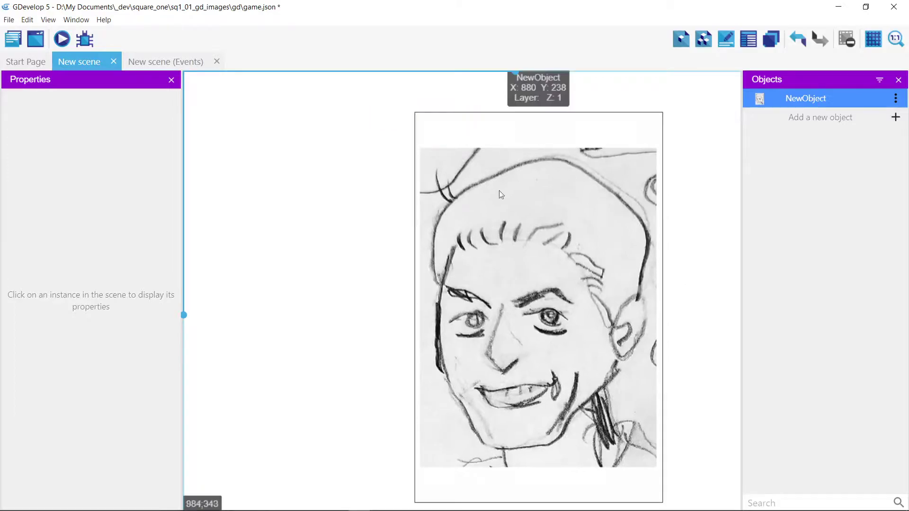
left_click(567, 314)
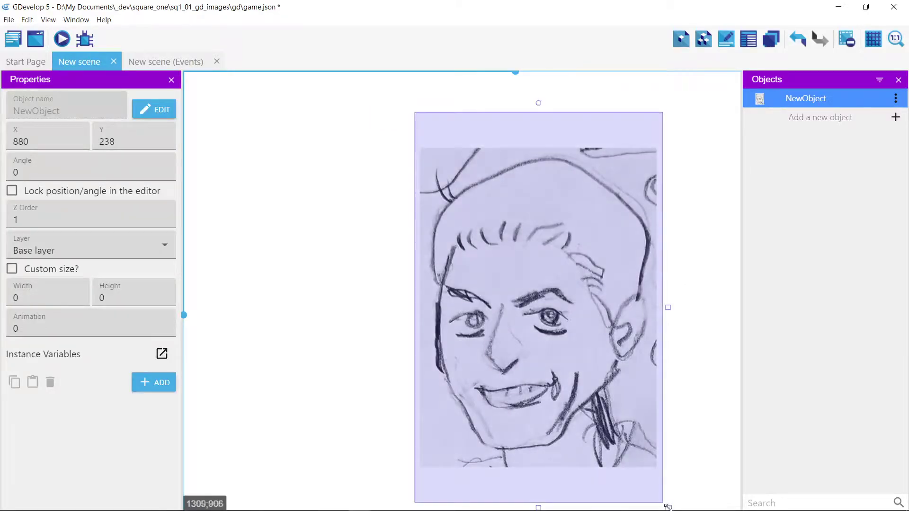
left_click_drag(668, 507, 552, 313)
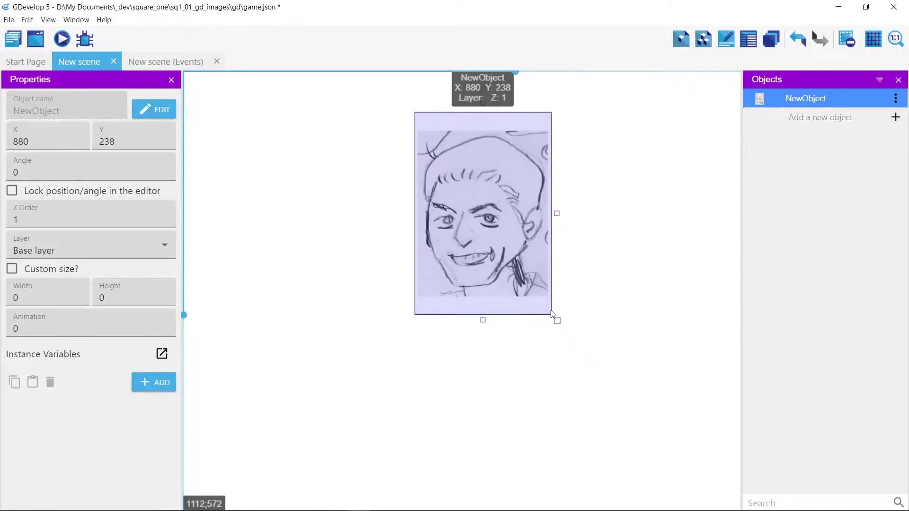
left_click_drag(468, 226, 604, 272)
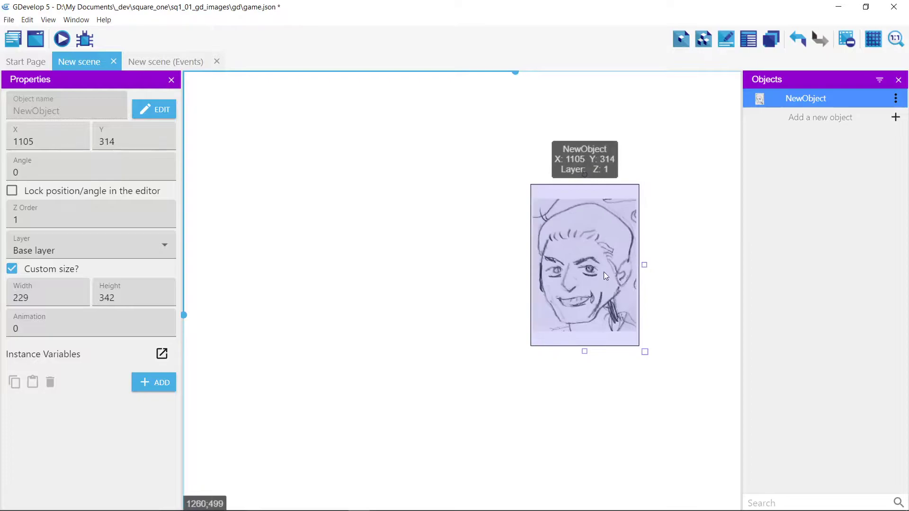
left_click(693, 278)
scroll(694, 279, "down", 5)
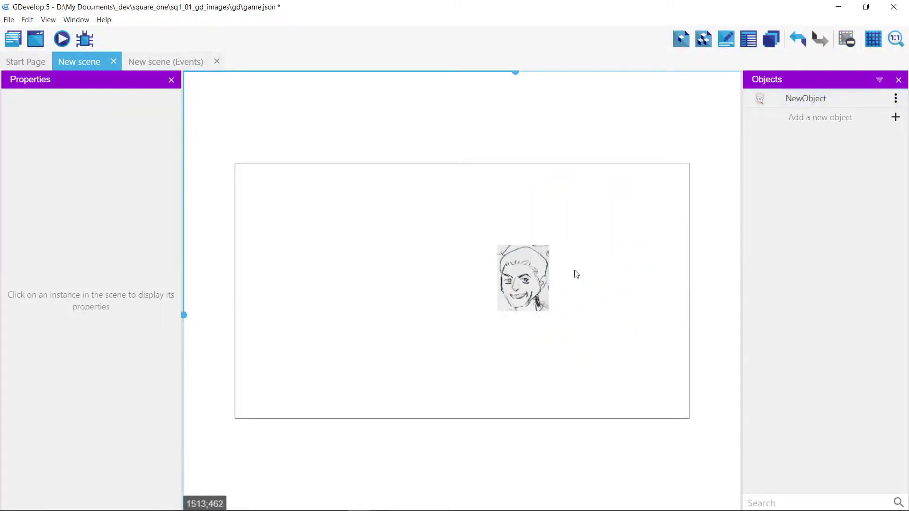
left_click_drag(517, 278, 602, 283)
left_click(537, 357)
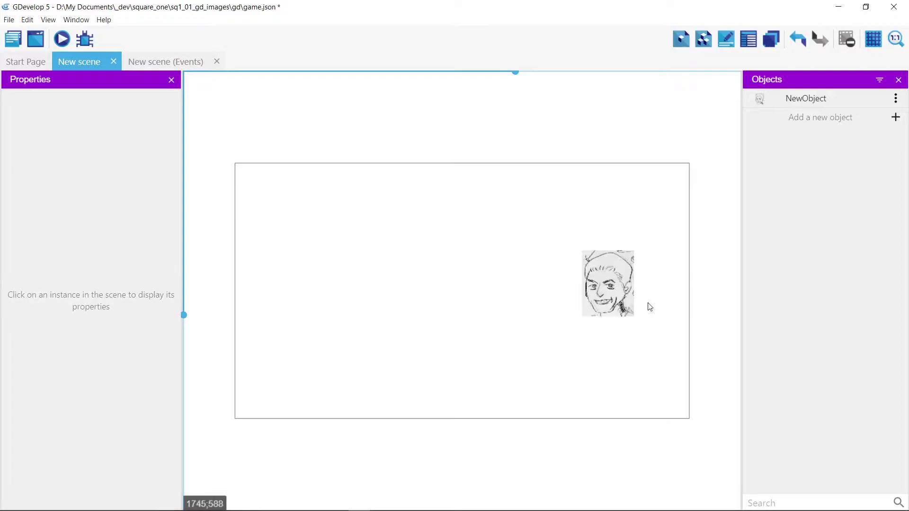
left_click(595, 291)
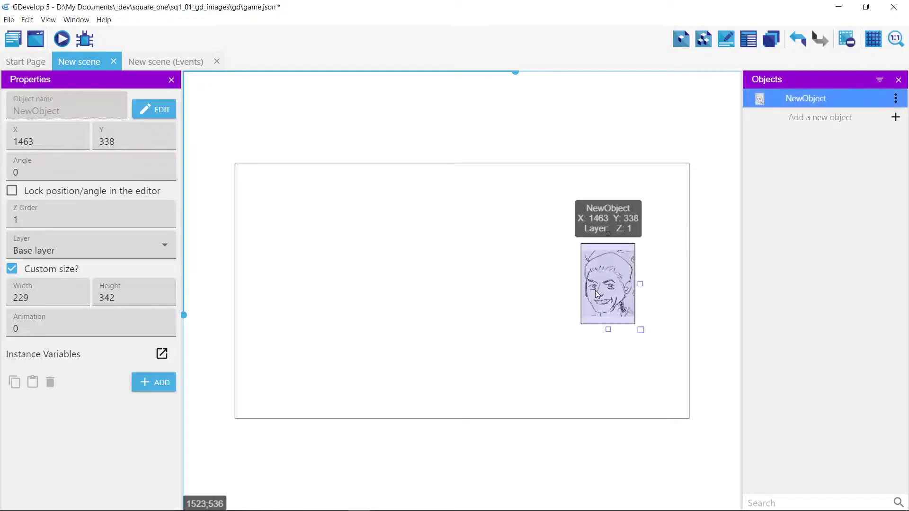
left_click(631, 209)
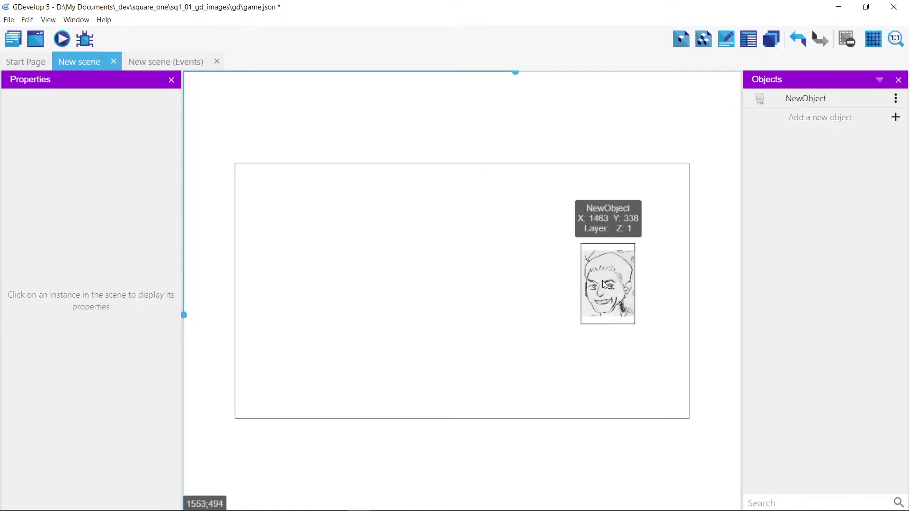
left_click(804, 101)
double_click(804, 101)
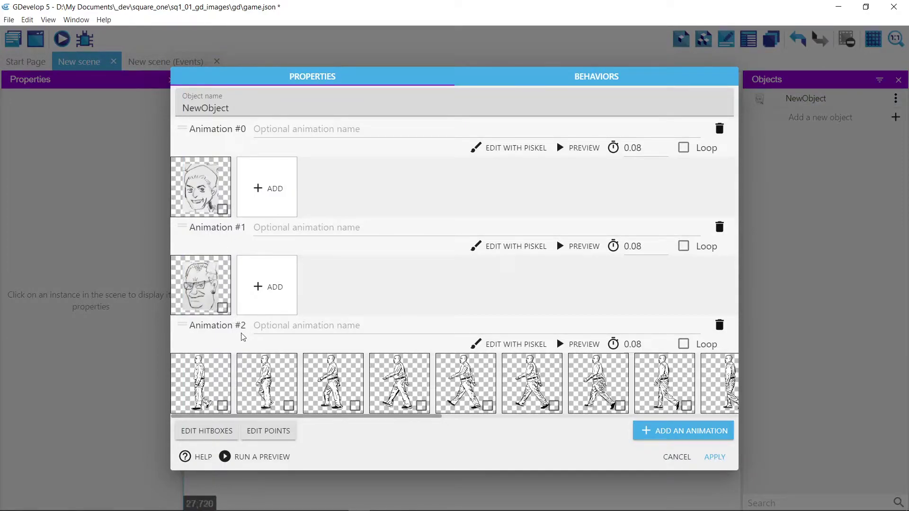
left_click(675, 457)
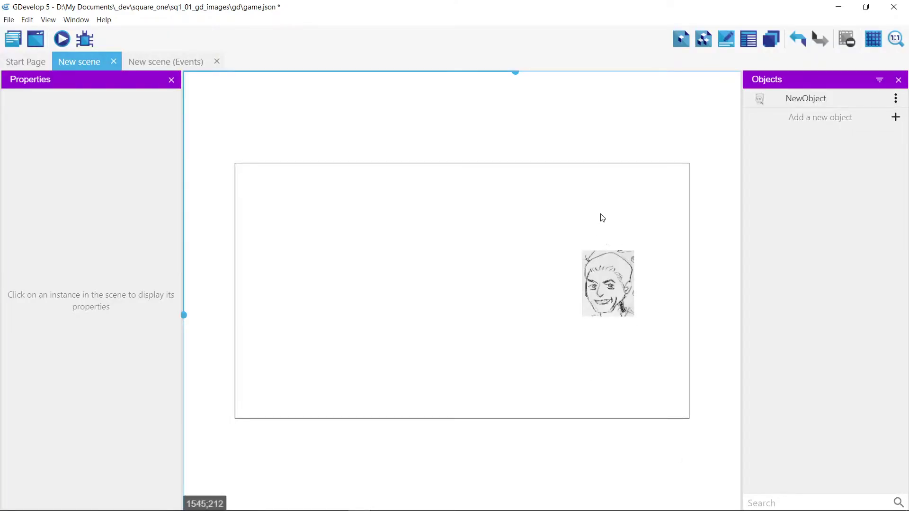
Step: Create a text object named Guy1 whose text reads 'Show Guy 1'
left_click(896, 118)
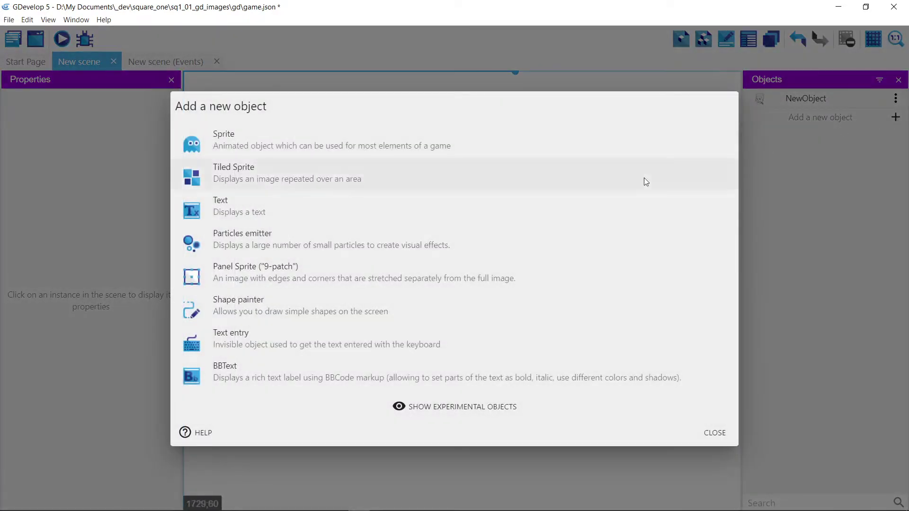
left_click(229, 214)
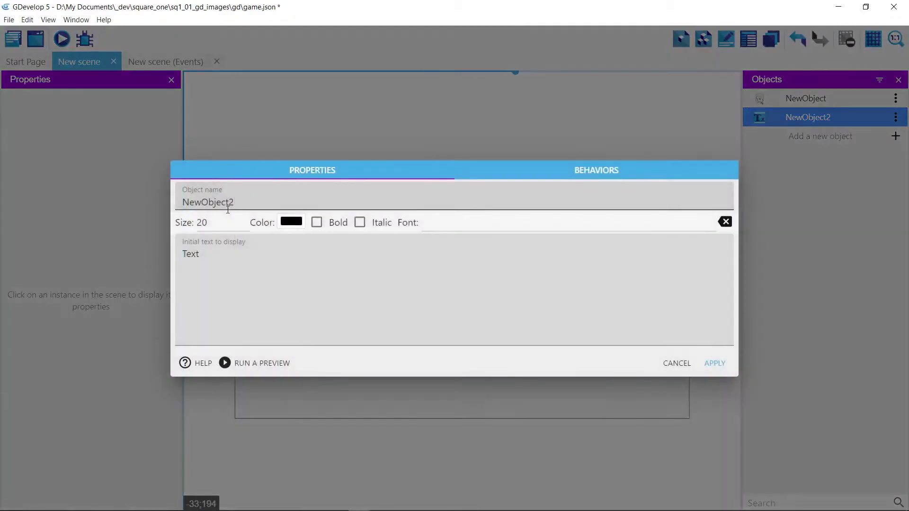
left_click_drag(242, 205, 172, 208)
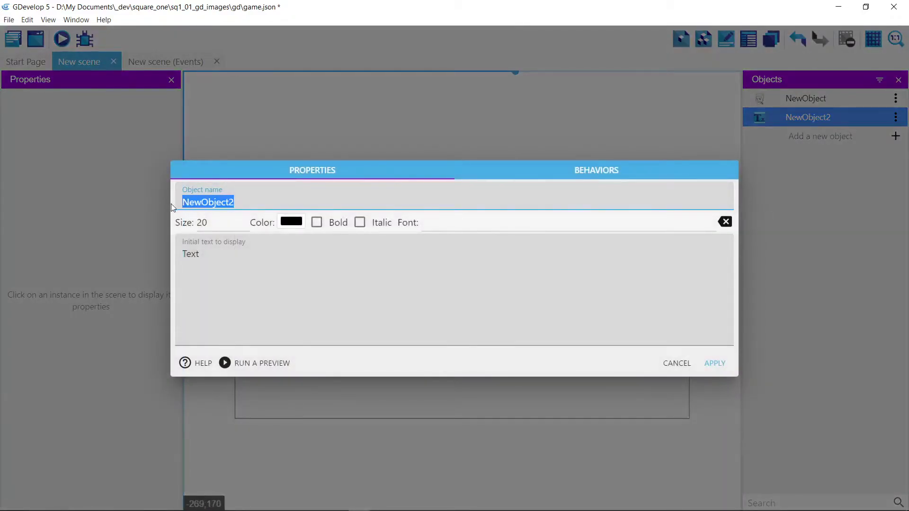
type("Guy1")
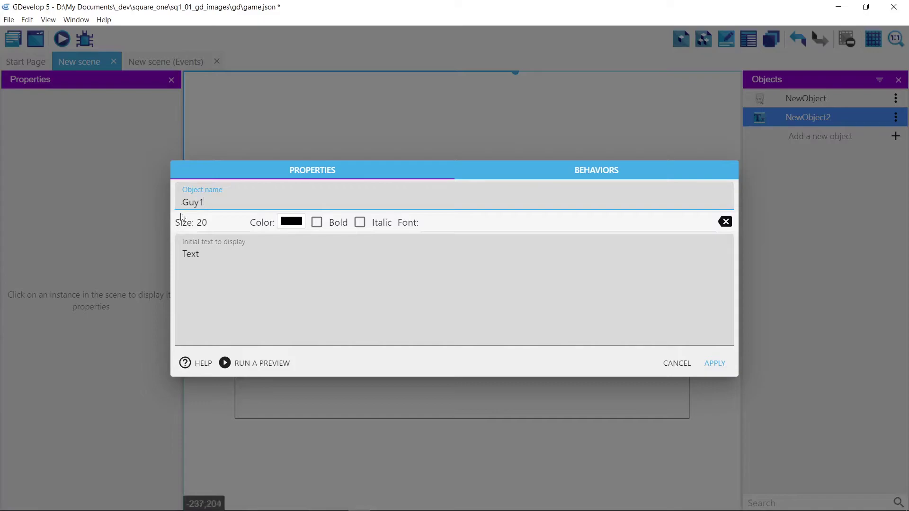
left_click(220, 262)
left_click_drag(219, 260, 152, 247)
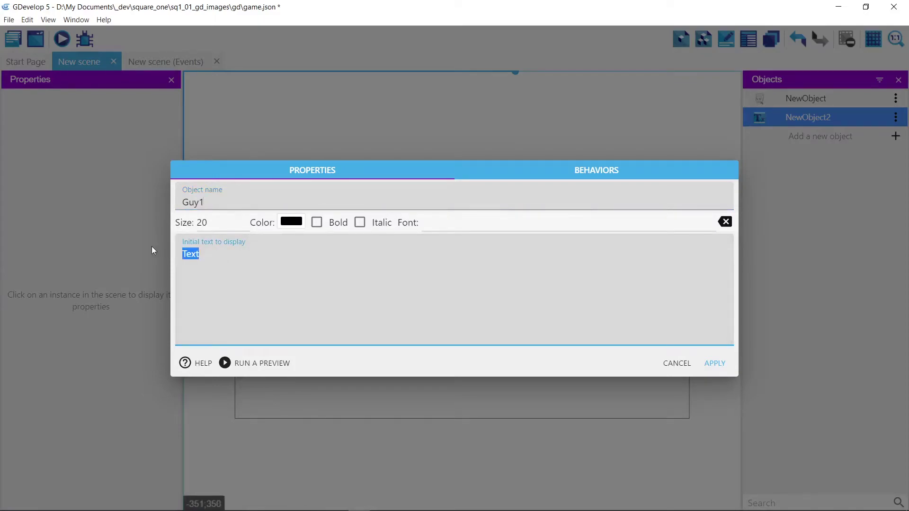
type("Guy")
key("BackSpace")
key("BackSpace")
key("BackSpace")
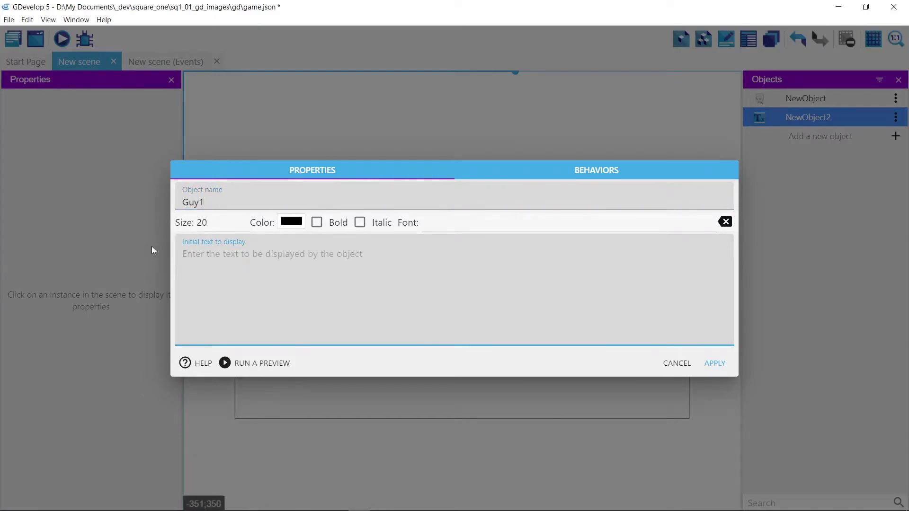
type("Show Guy 1")
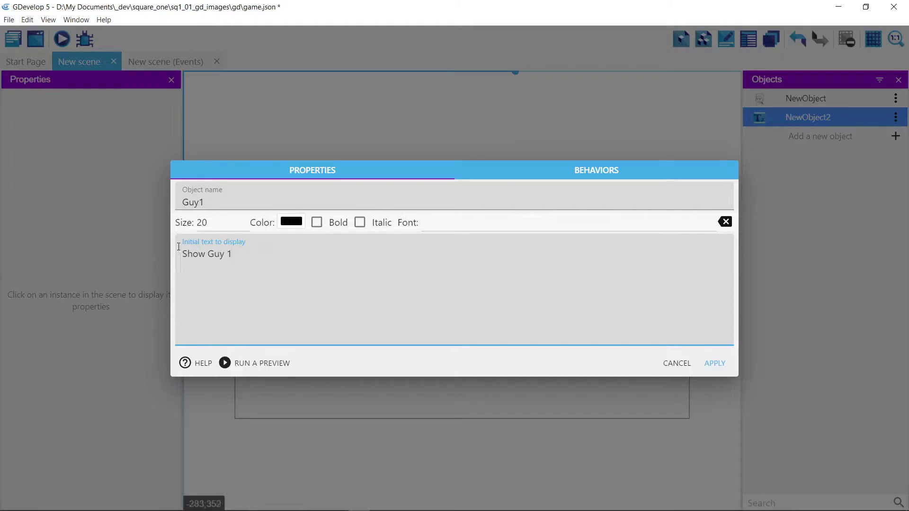
key("ctrl+a")
key("ctrl+c")
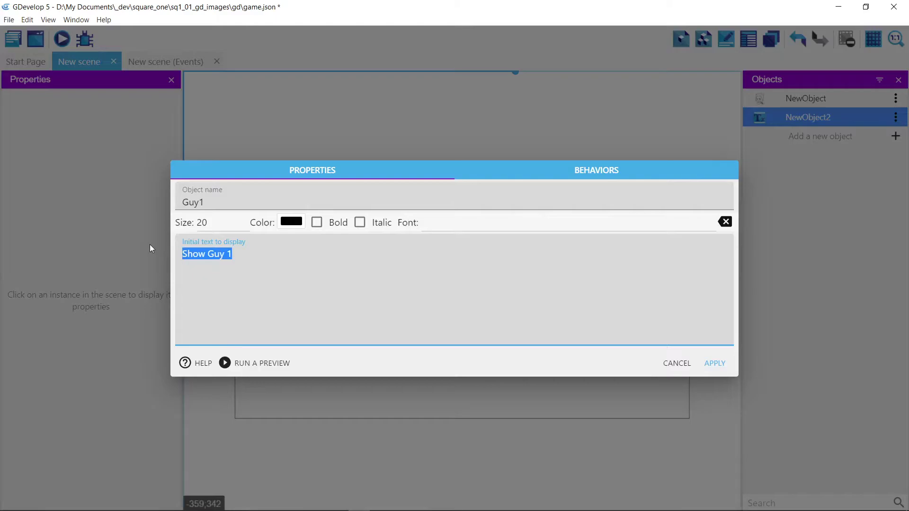
left_click(714, 364)
Step: Place Guy1 near the top of the scene and raise its font size to 60
left_click_drag(795, 122, 417, 183)
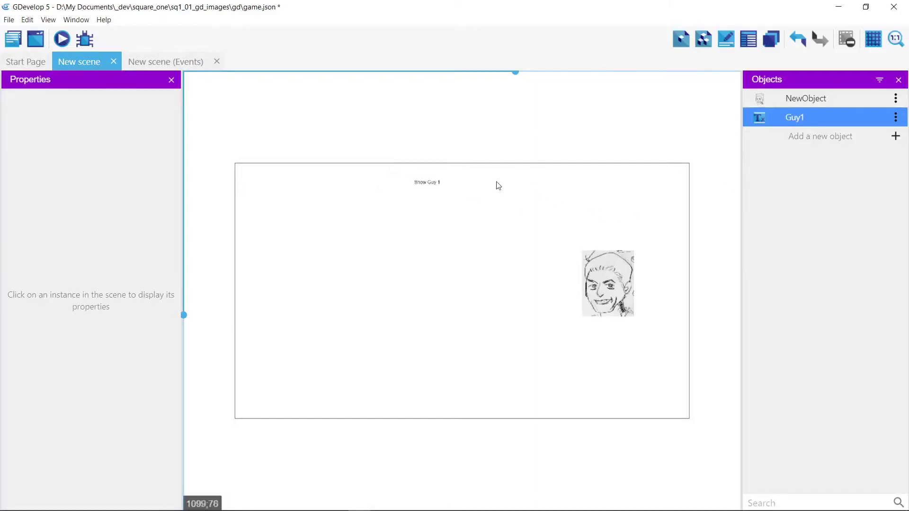
left_click(437, 185)
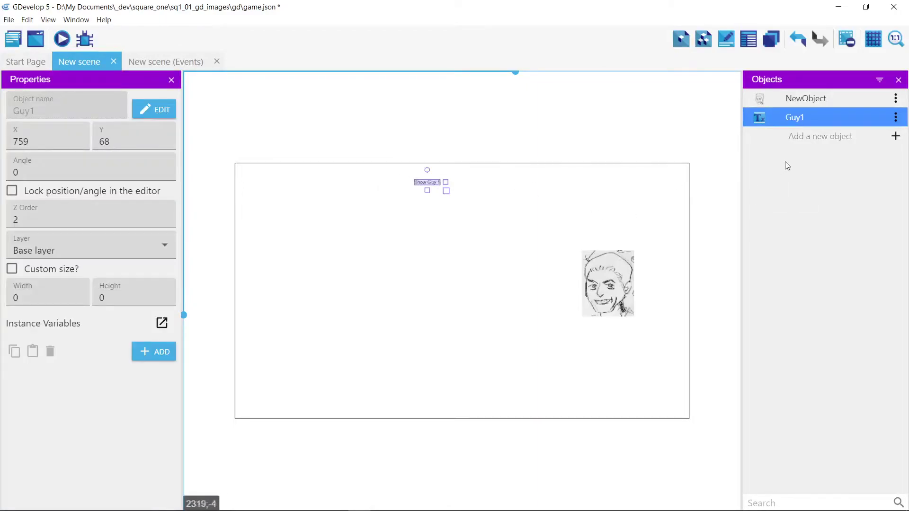
double_click(796, 117)
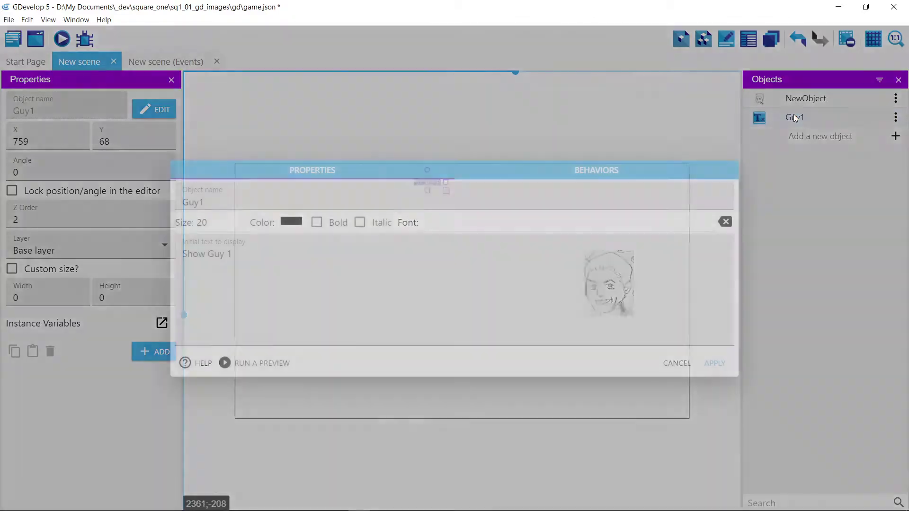
double_click(203, 223)
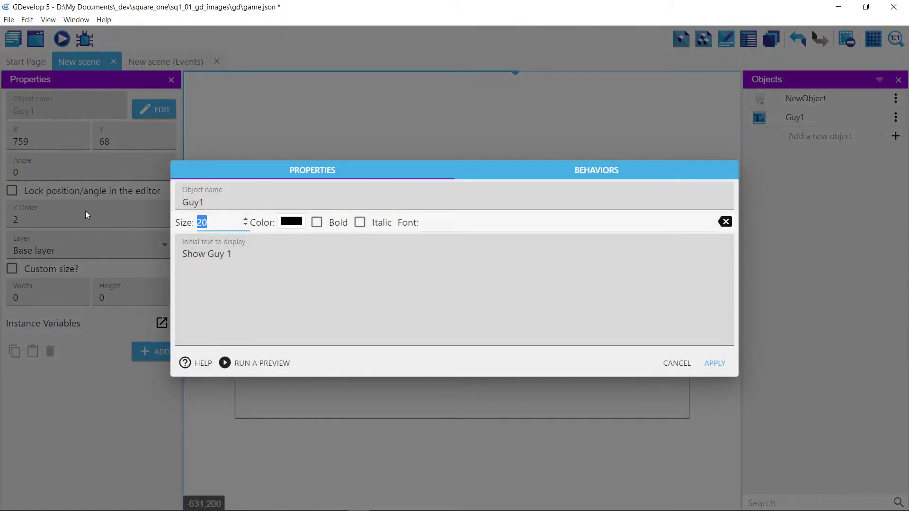
type("60")
left_click(715, 364)
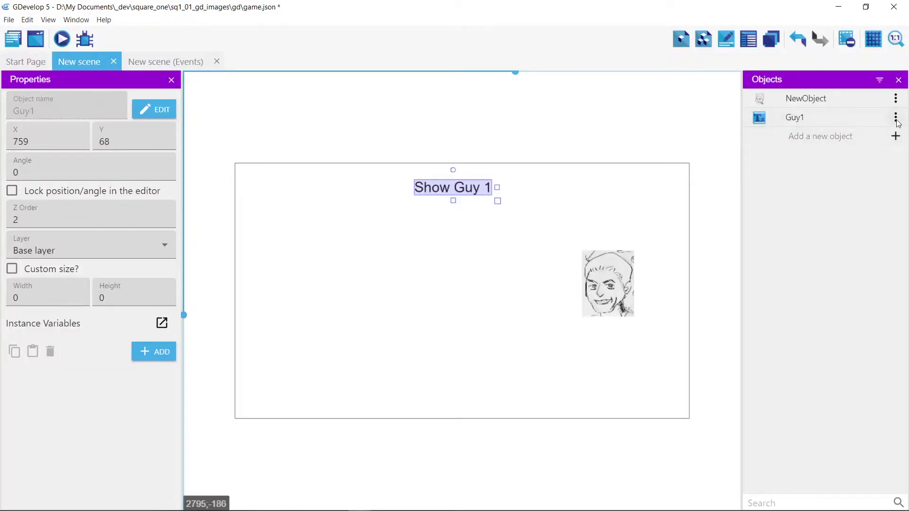
Step: Create text object guy2 at size 60, with the pasted label edited to 'Show Guy 2'
left_click(895, 137)
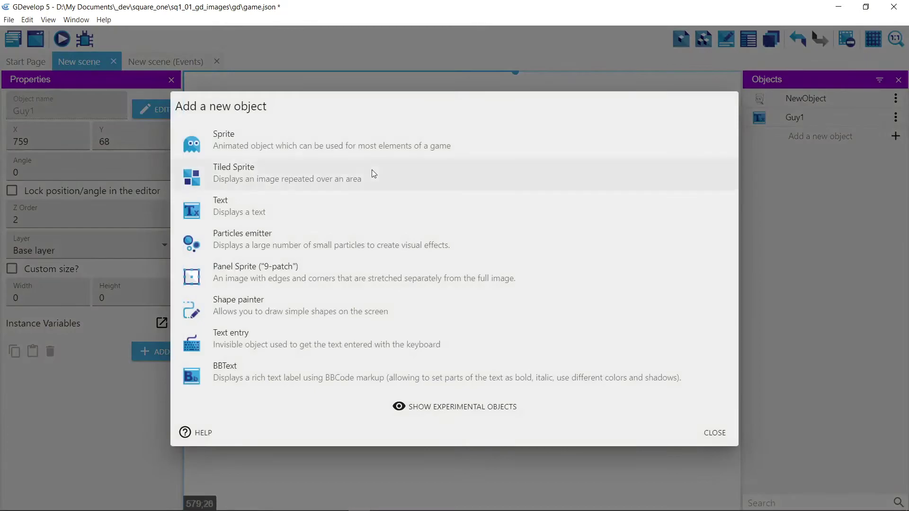
left_click(225, 214)
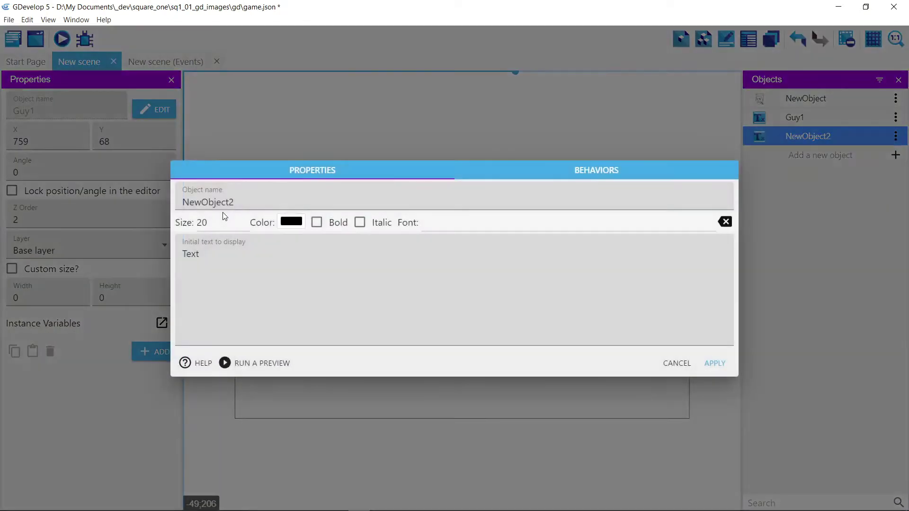
type("60")
double_click(256, 194)
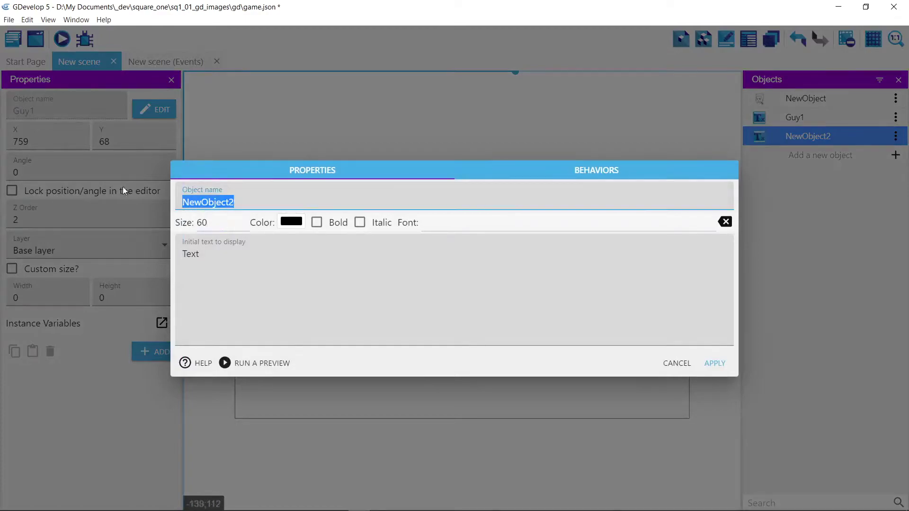
type("gy")
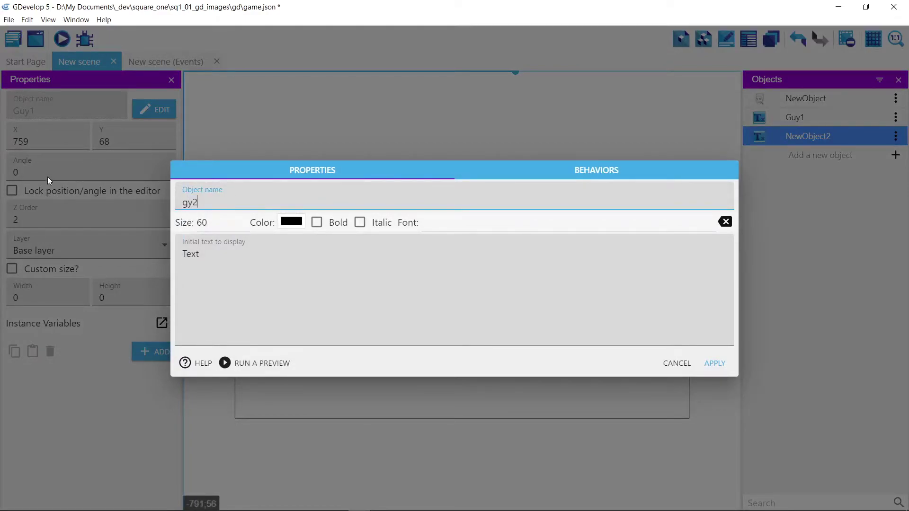
type("2")
double_click(192, 203)
type("guy2")
left_click(212, 254)
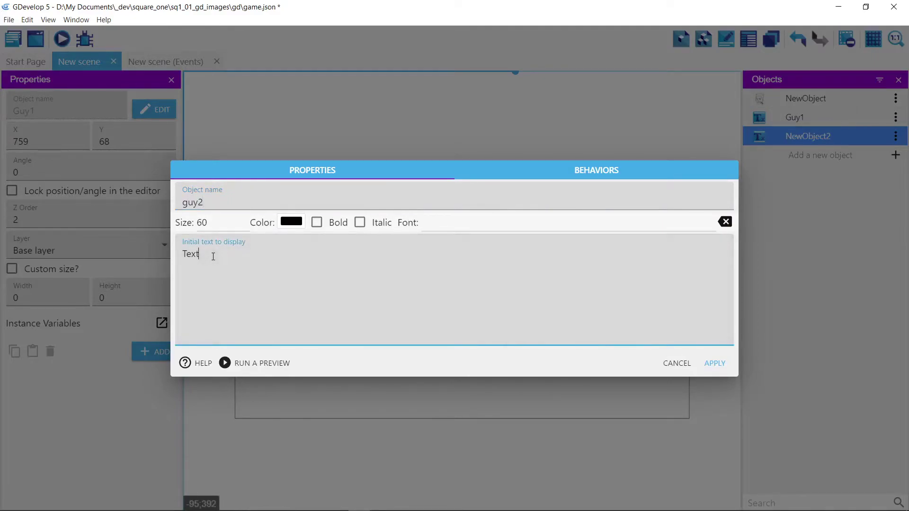
left_click_drag(212, 254, 95, 251)
key("ctrl+v")
double_click(229, 254)
left_click(715, 364)
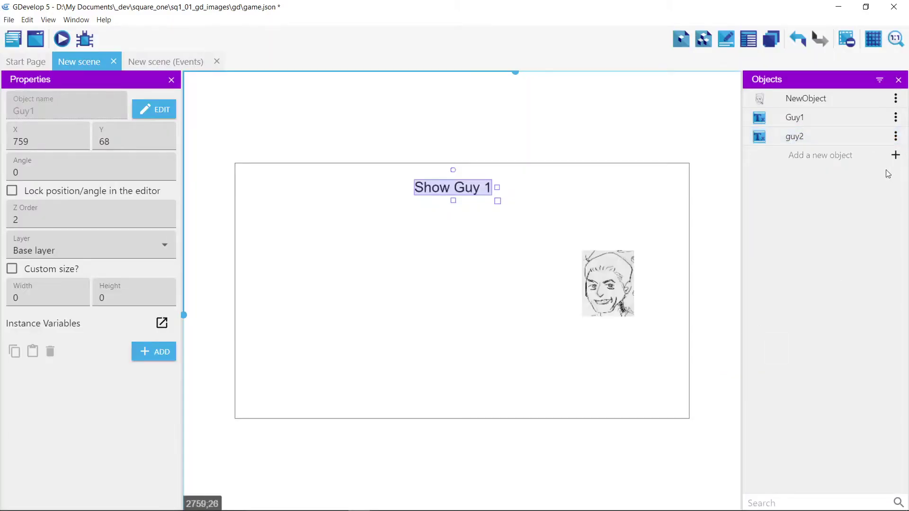
Step: Create a text object named WALK whose text reads 'WALK!!!!'
left_click(896, 155)
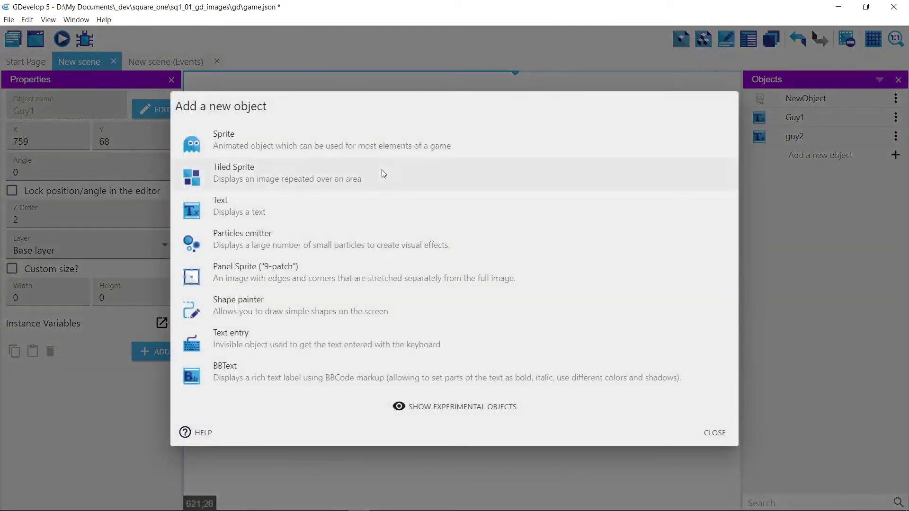
left_click(222, 214)
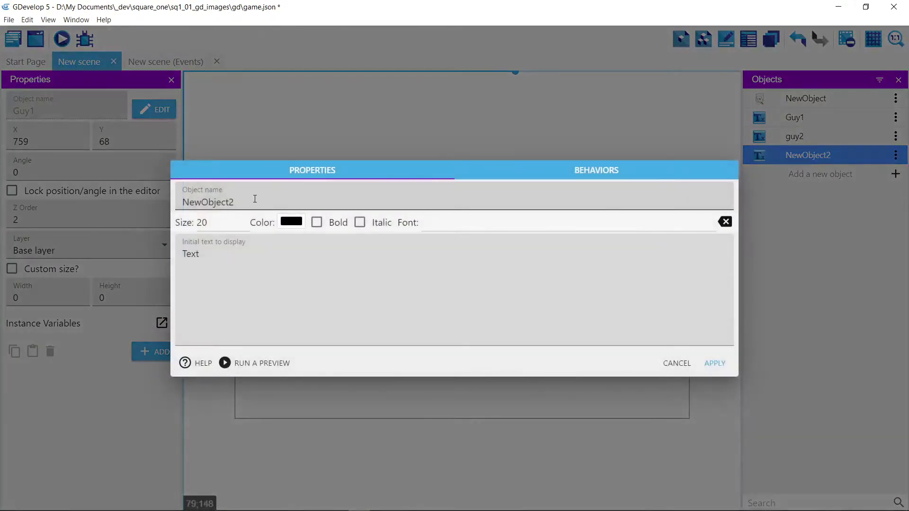
type("W")
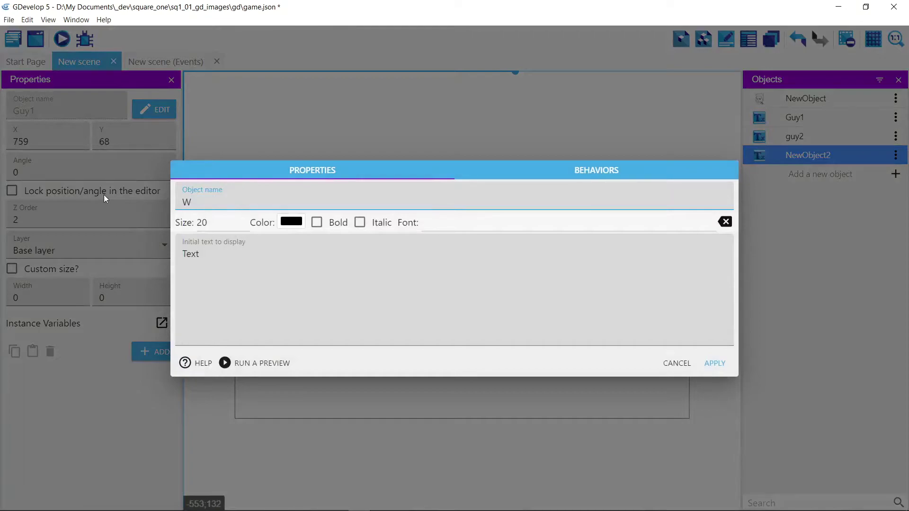
type("ALK")
key("Tab")
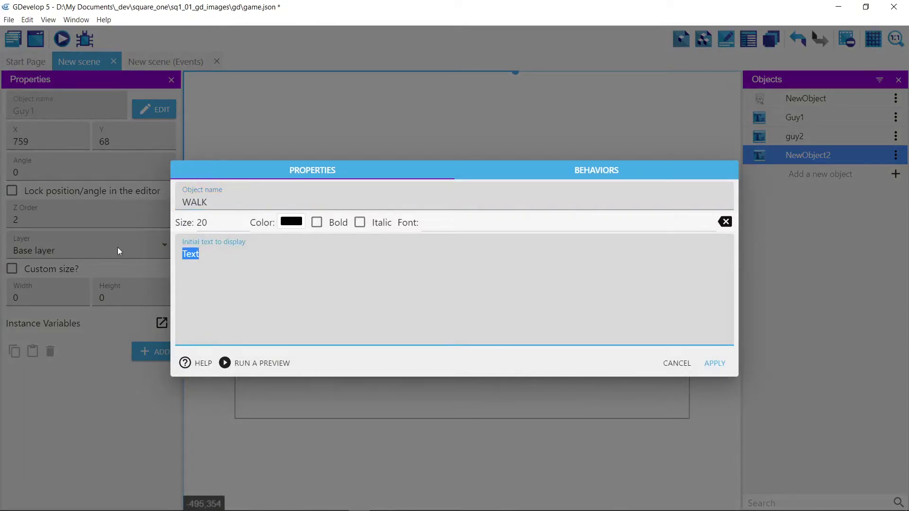
type("WALK!!!!")
left_click(716, 363)
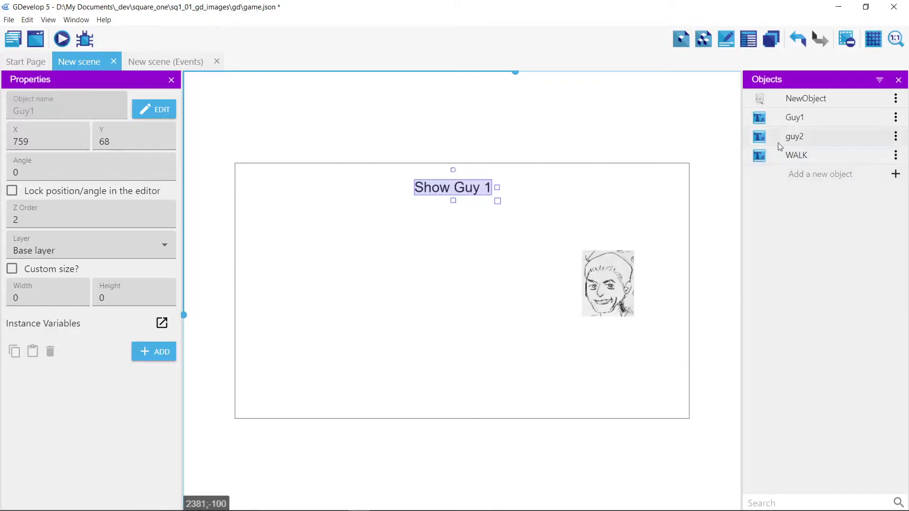
Step: Place the Show Guy 2 and WALK!!!! labels below Show Guy 1 in the scene
left_click_drag(759, 139, 416, 208)
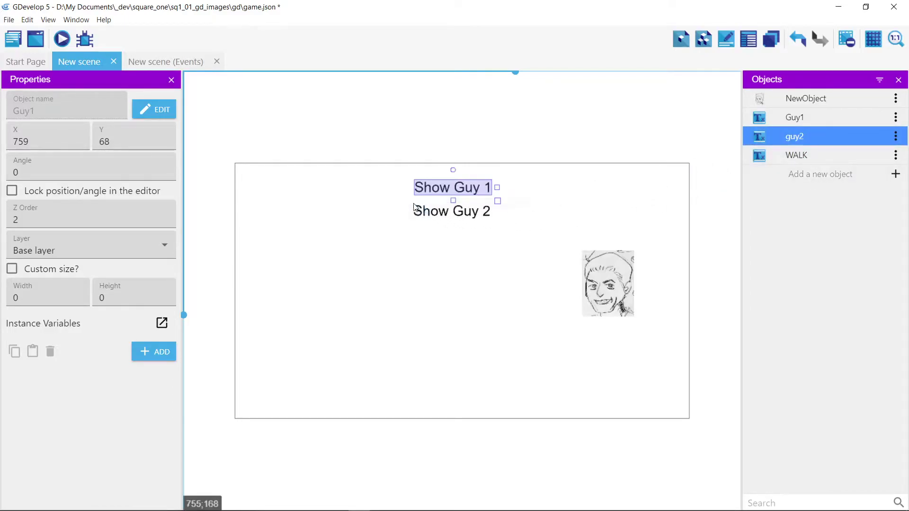
left_click_drag(759, 160, 440, 237)
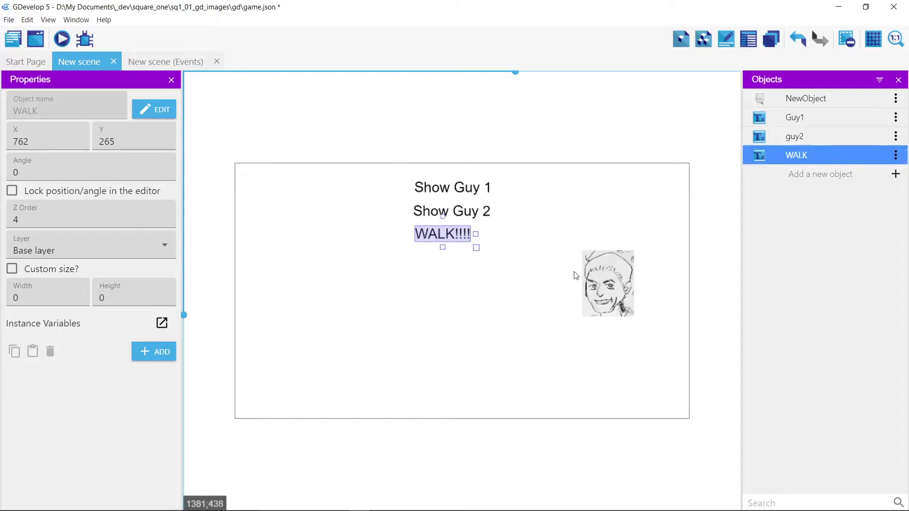
left_click(598, 285)
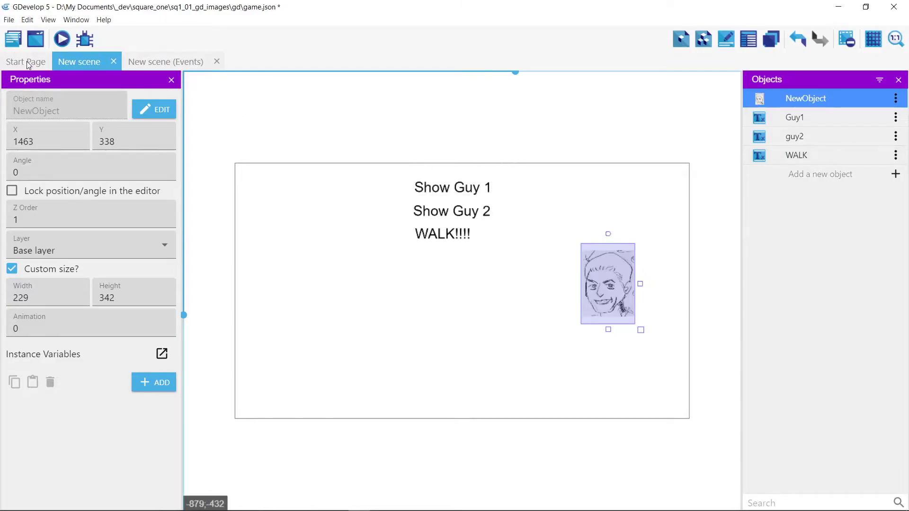
Step: In the events sheet, add an event with condition 'The cursor/touch is on Guy1'
left_click(151, 63)
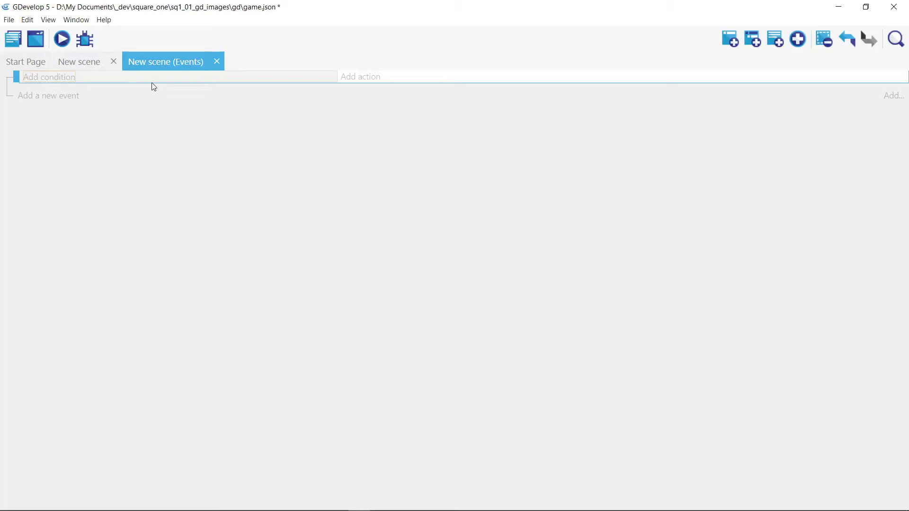
left_click(51, 78)
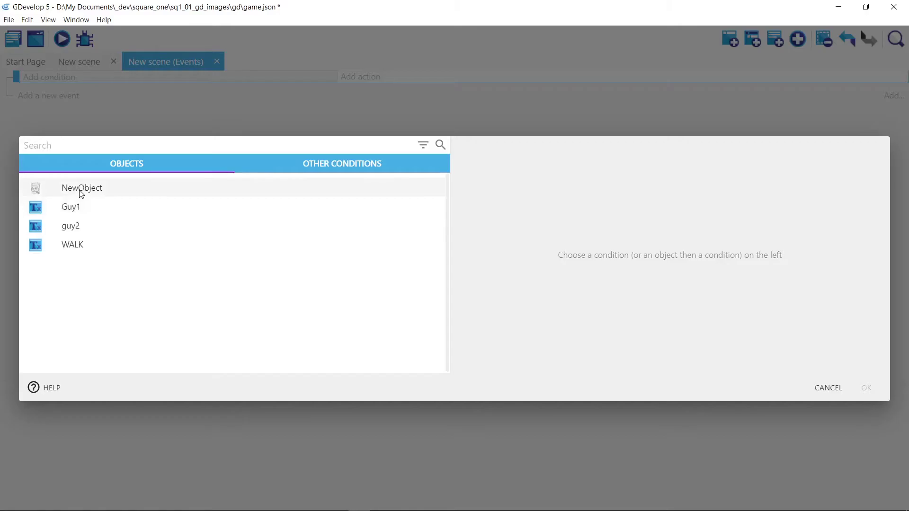
left_click(72, 209)
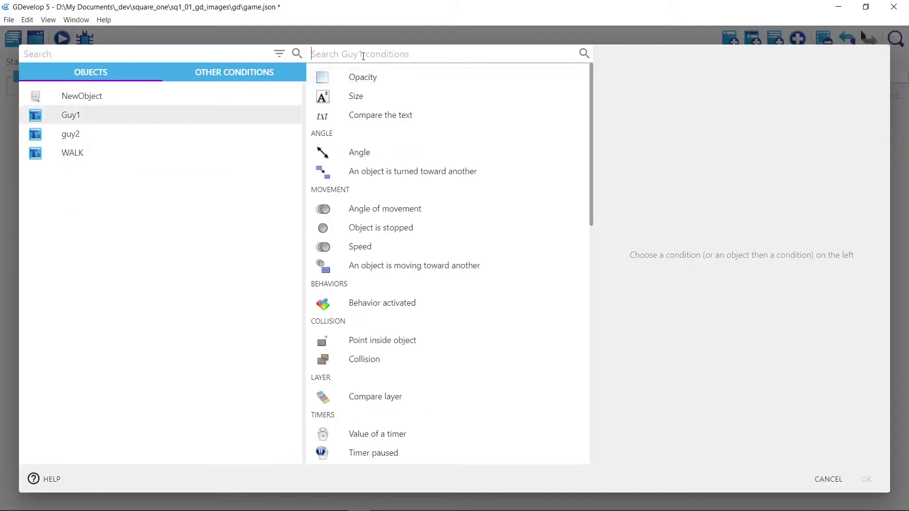
type("mo")
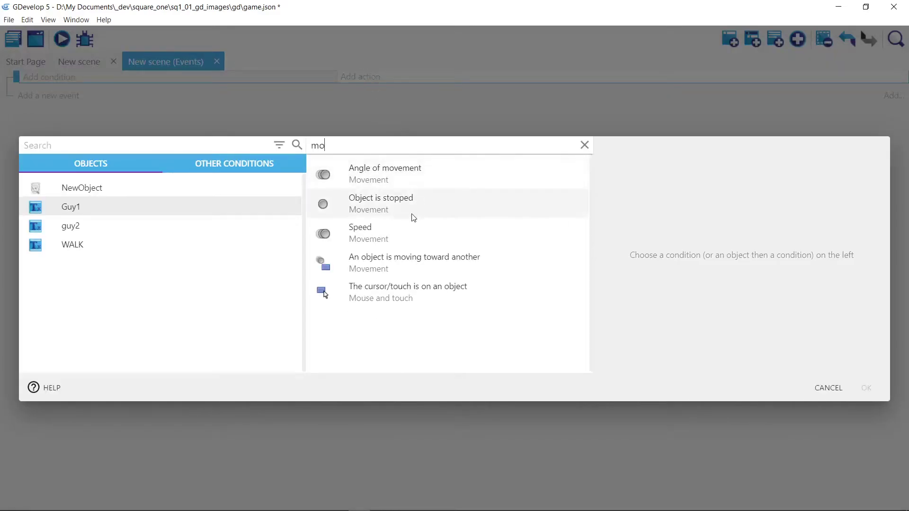
left_click(402, 295)
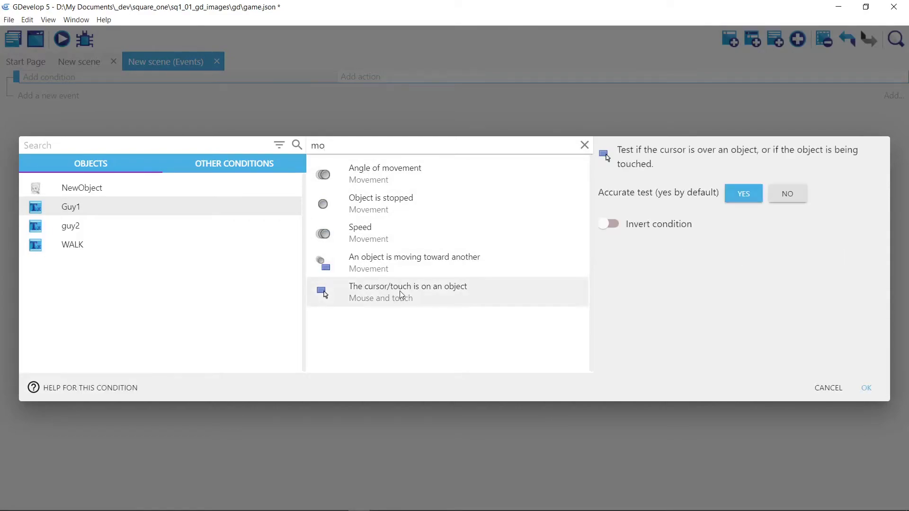
left_click(867, 388)
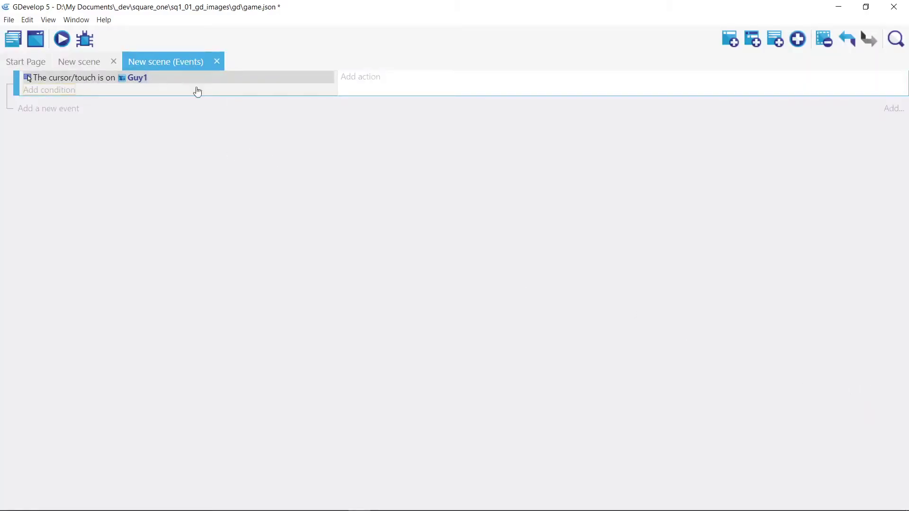
Step: Add a Change the animation action setting NewObject's animation number to 0
left_click(370, 81)
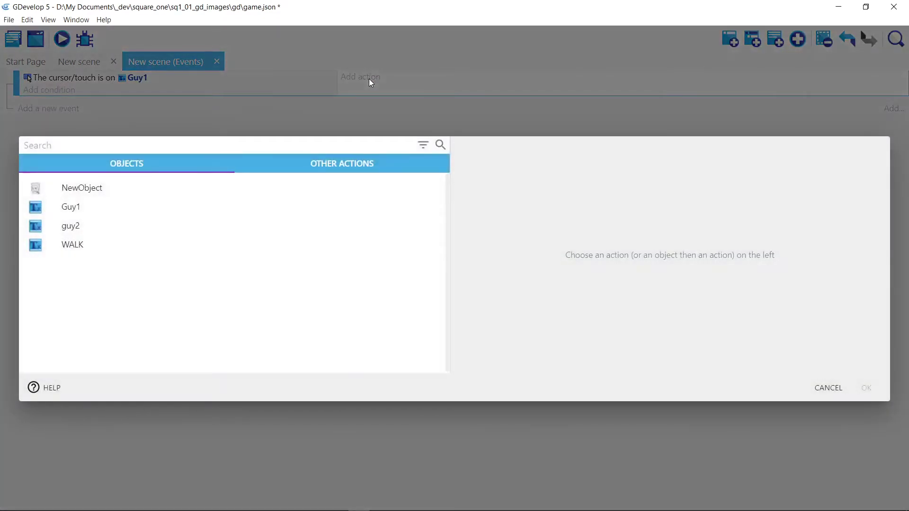
left_click(83, 190)
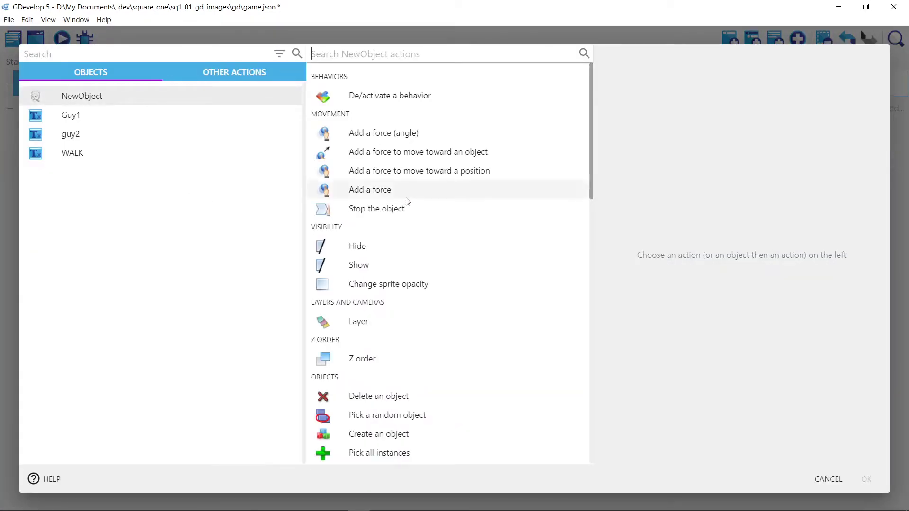
scroll(469, 279, "down", 10)
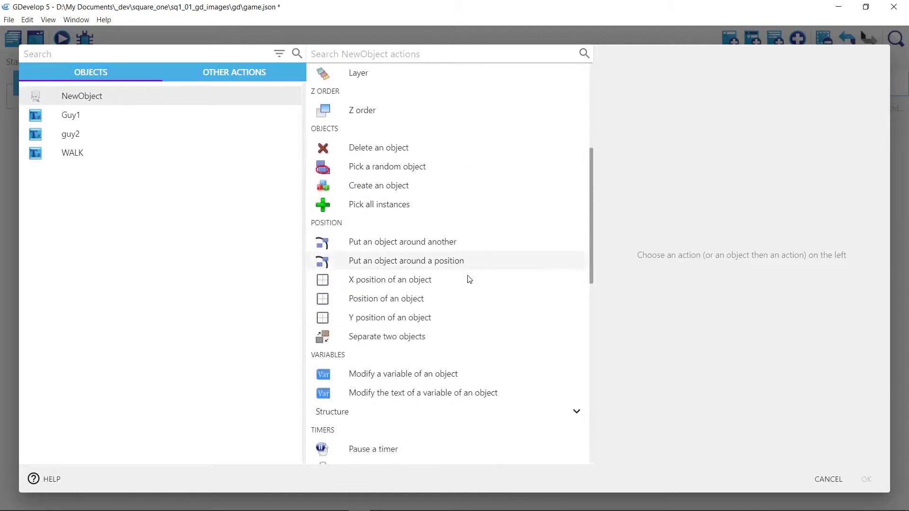
scroll(470, 279, "down", 2)
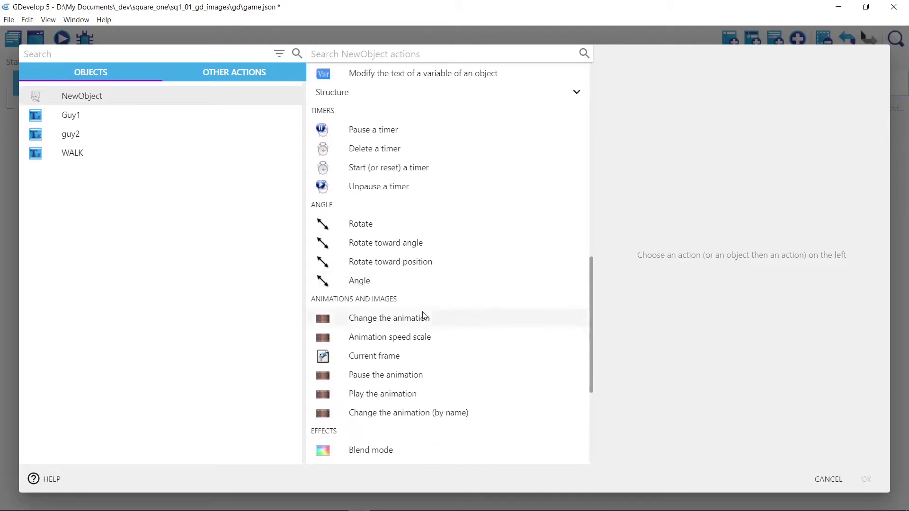
left_click(416, 322)
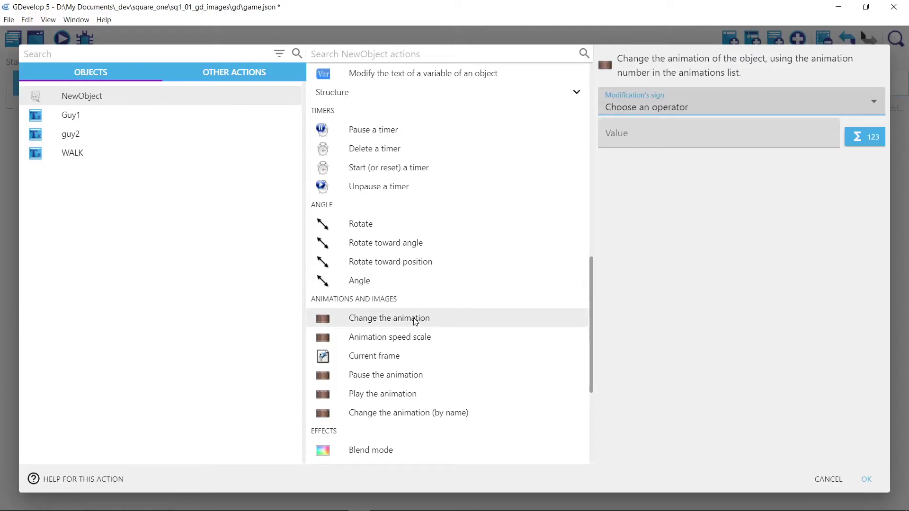
left_click(681, 107)
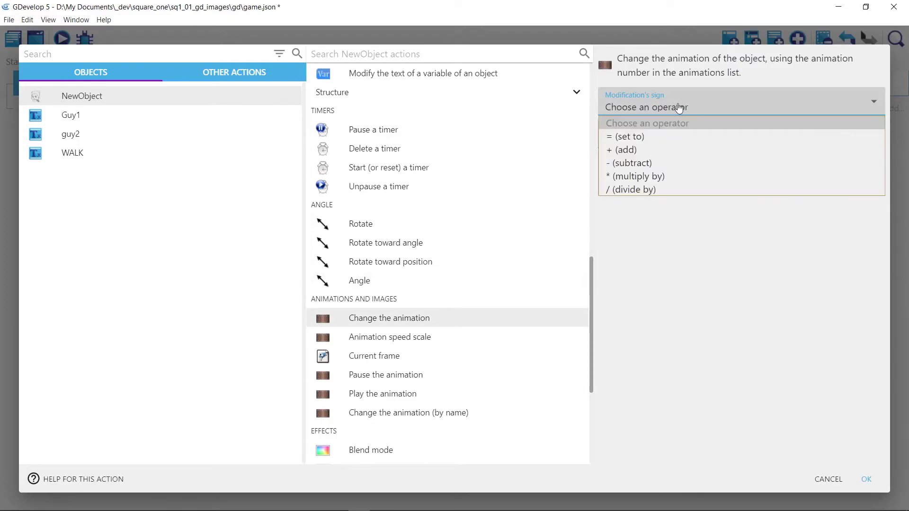
left_click(646, 136)
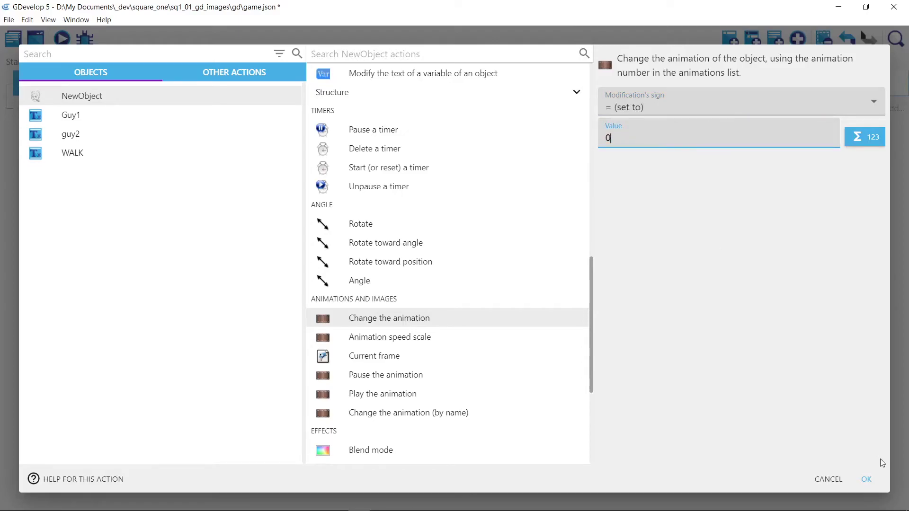
left_click(867, 480)
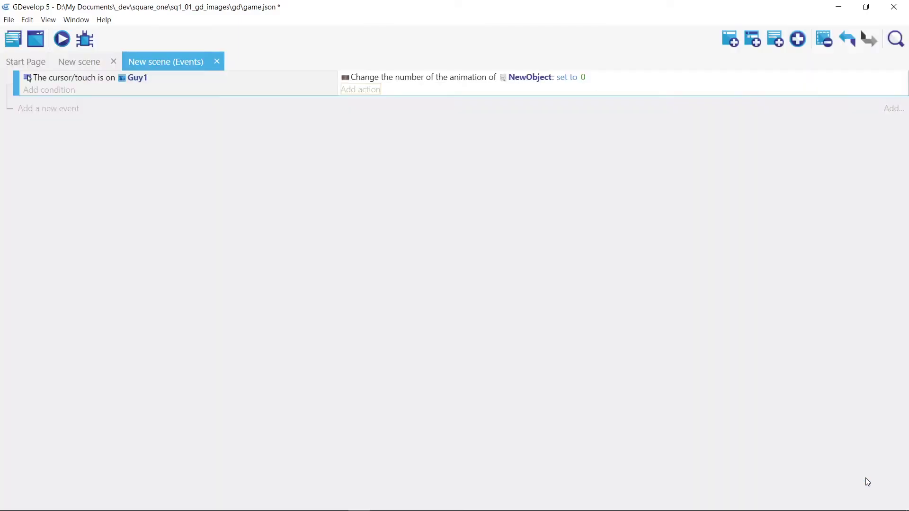
Step: Add a new event with condition 'The cursor/touch is on guy2'
left_click(49, 109)
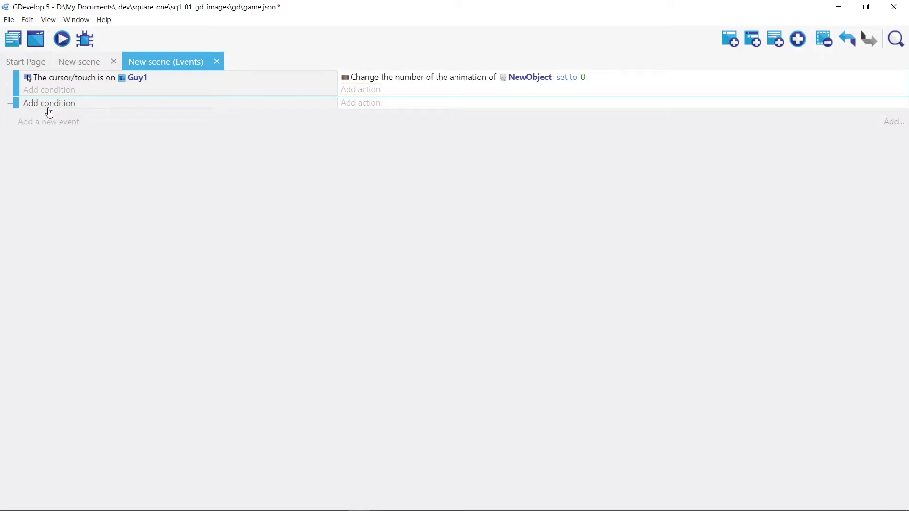
left_click(53, 103)
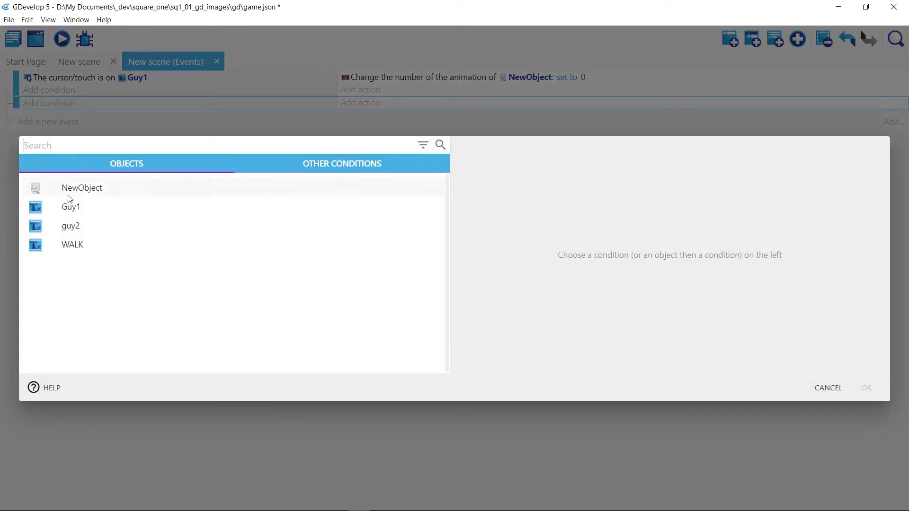
left_click(74, 231)
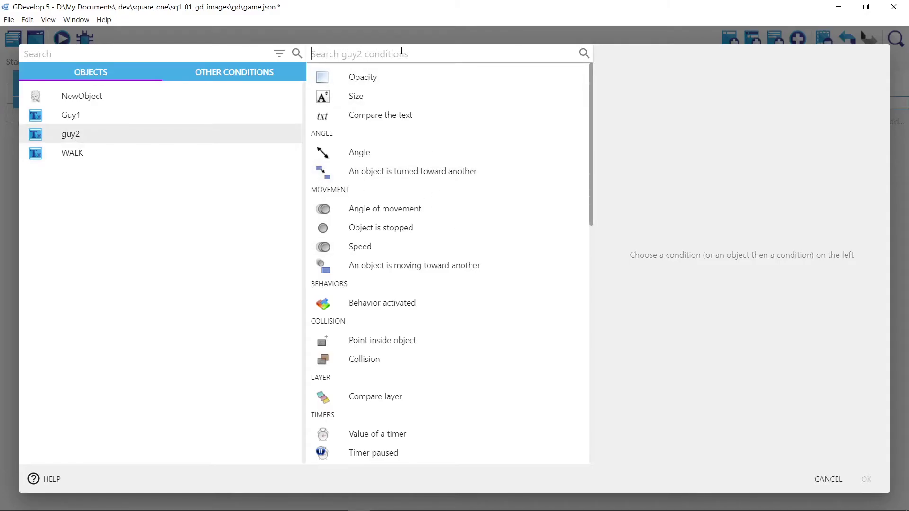
type("mou")
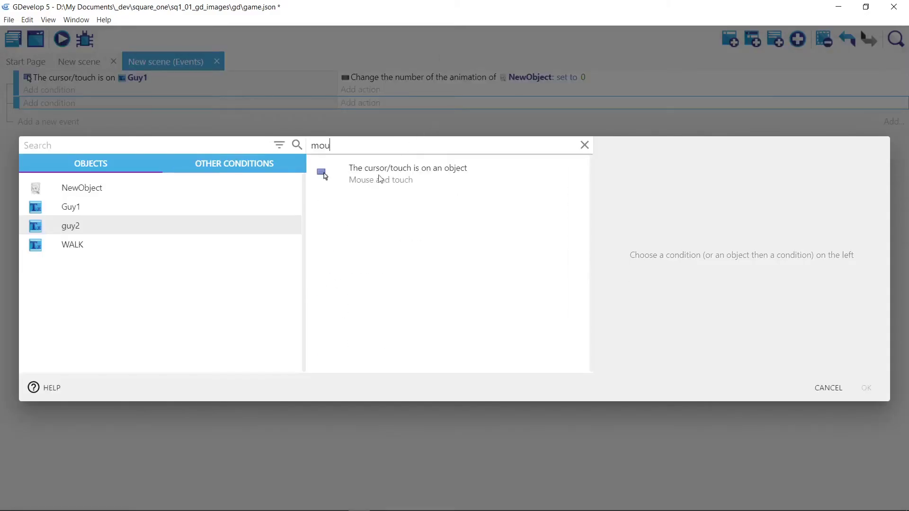
left_click(379, 175)
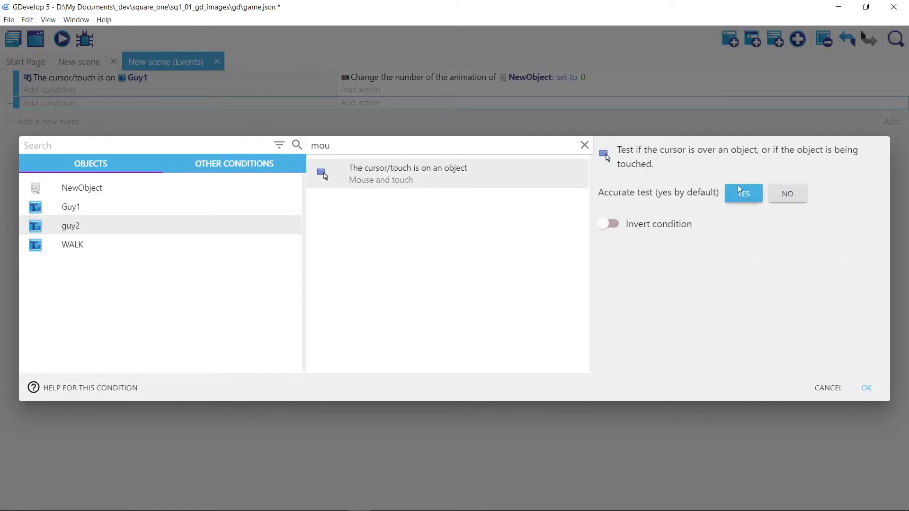
left_click(867, 389)
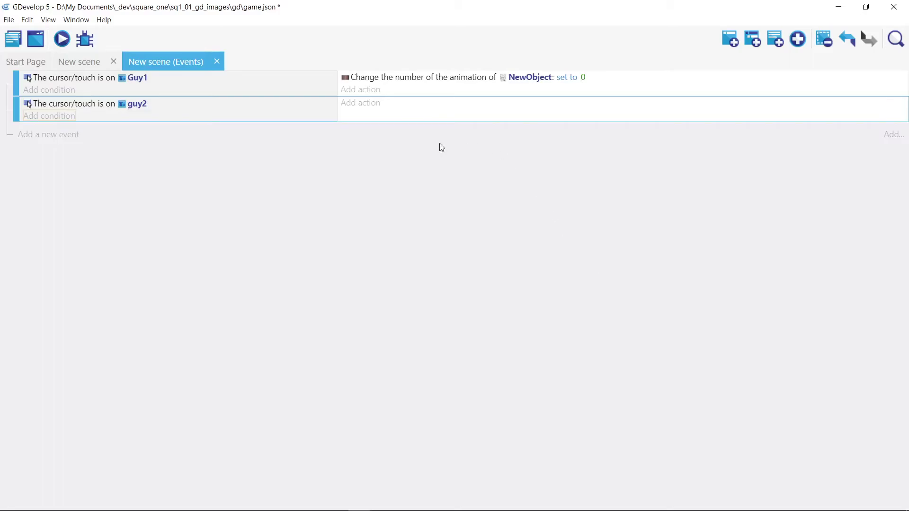
Step: Give that event an action setting NewObject's animation number to 1
left_click(372, 104)
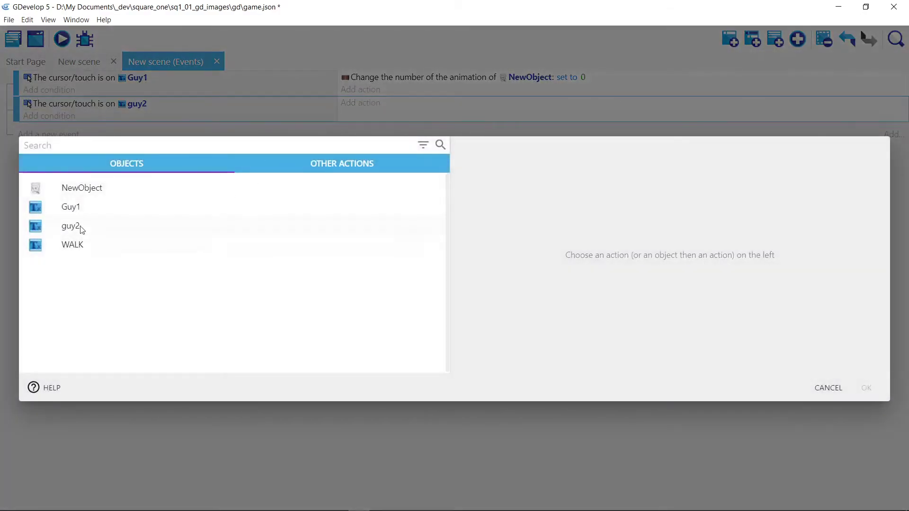
left_click(81, 191)
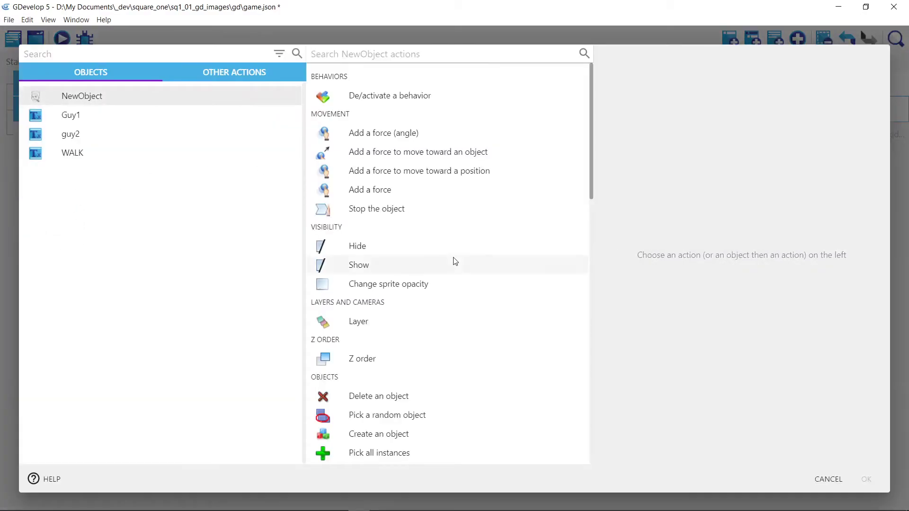
scroll(455, 262, "down", 6)
scroll(455, 262, "down", 4)
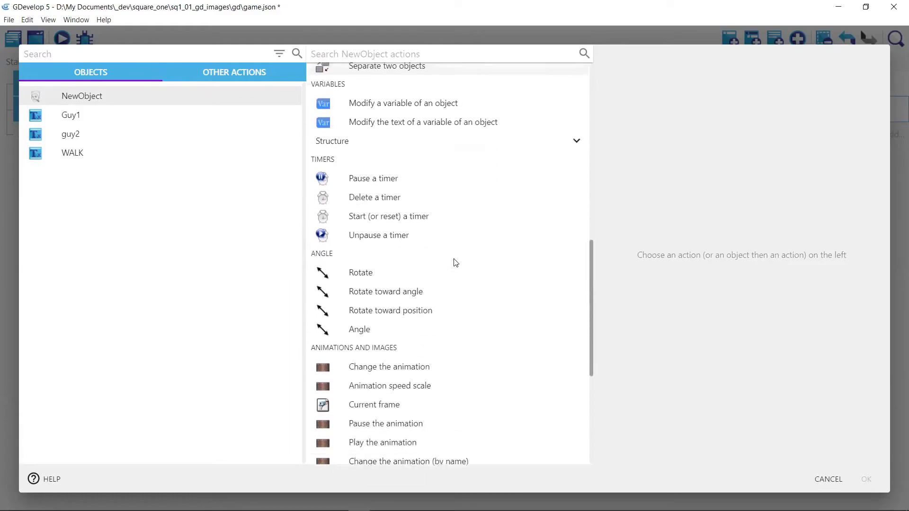
scroll(455, 262, "down", 1)
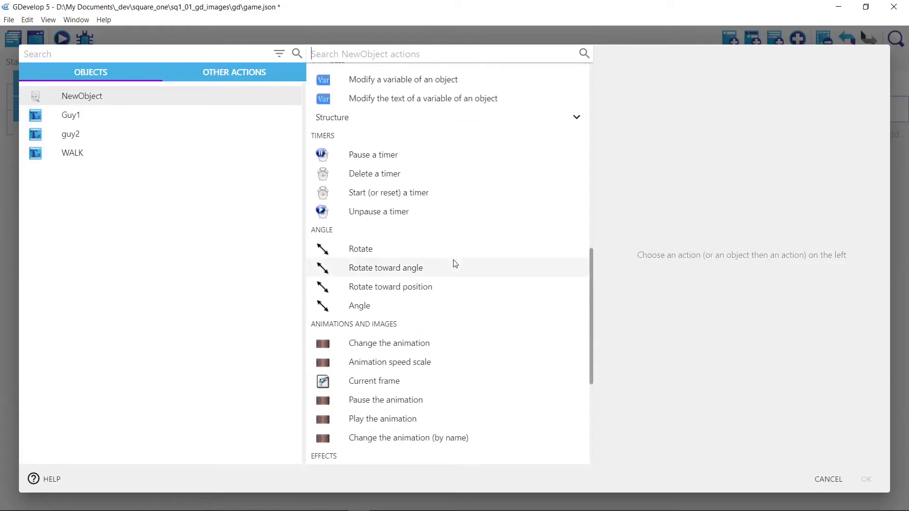
left_click(405, 342)
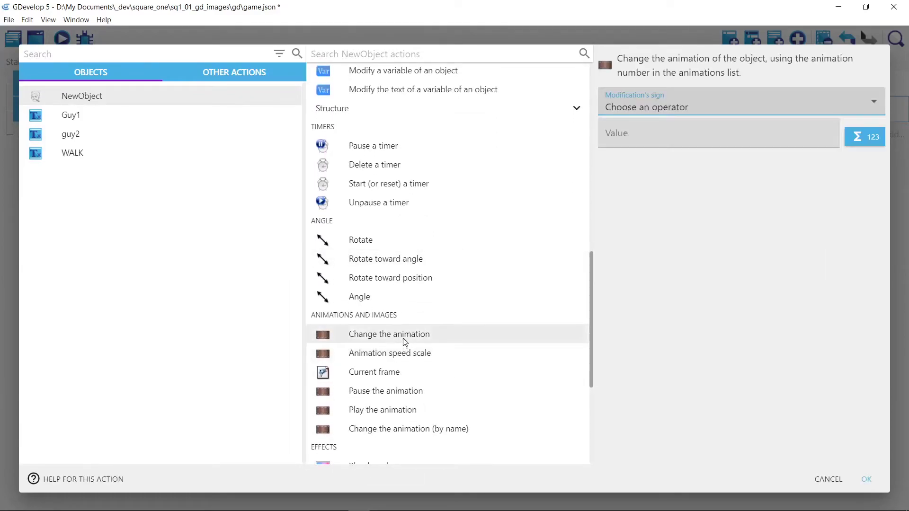
left_click(656, 109)
left_click(643, 137)
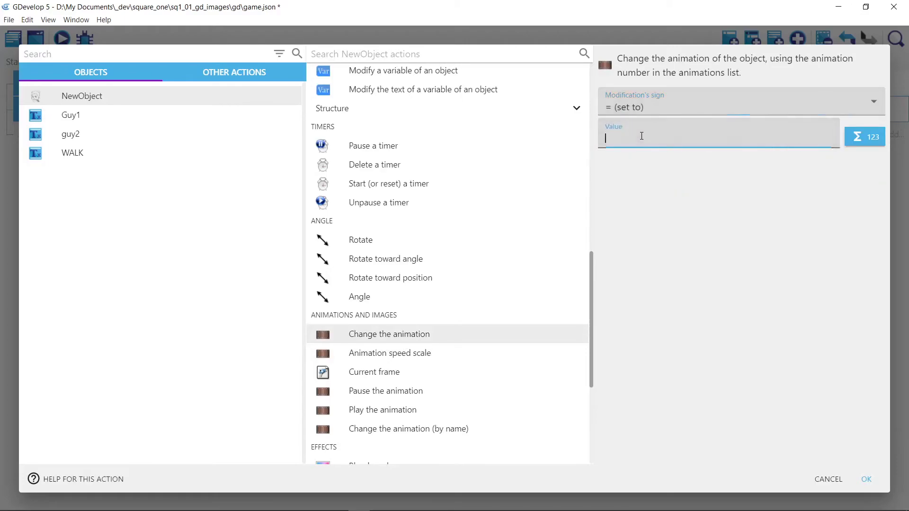
type("1")
left_click(867, 480)
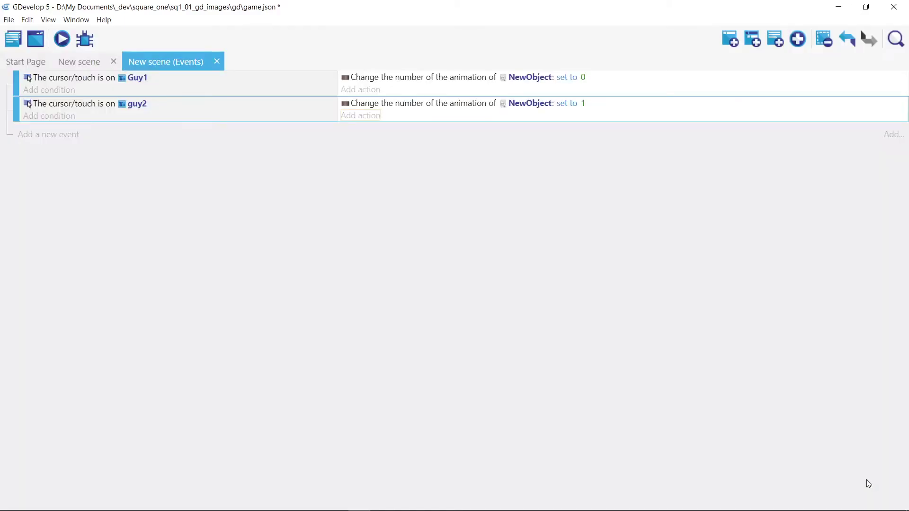
Step: Add a third event whose condition checks that the cursor/touch is over the WALK text object
left_click(39, 136)
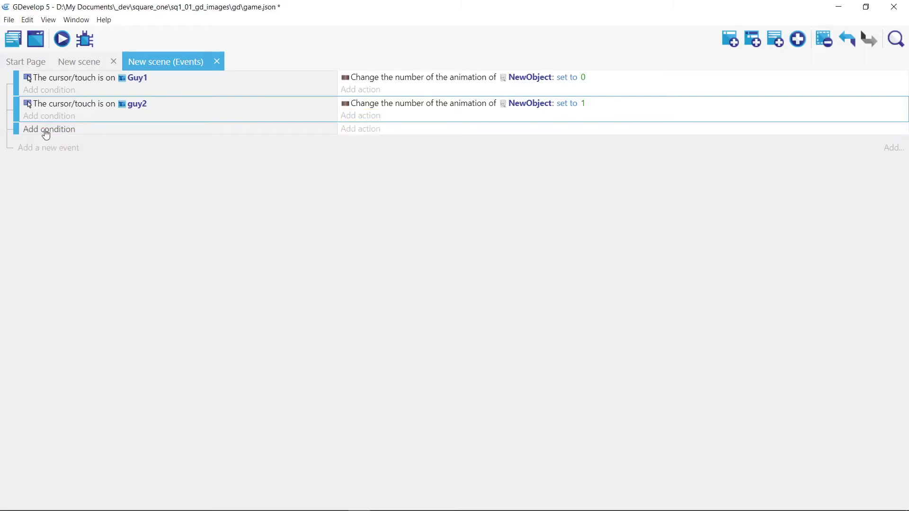
left_click(45, 129)
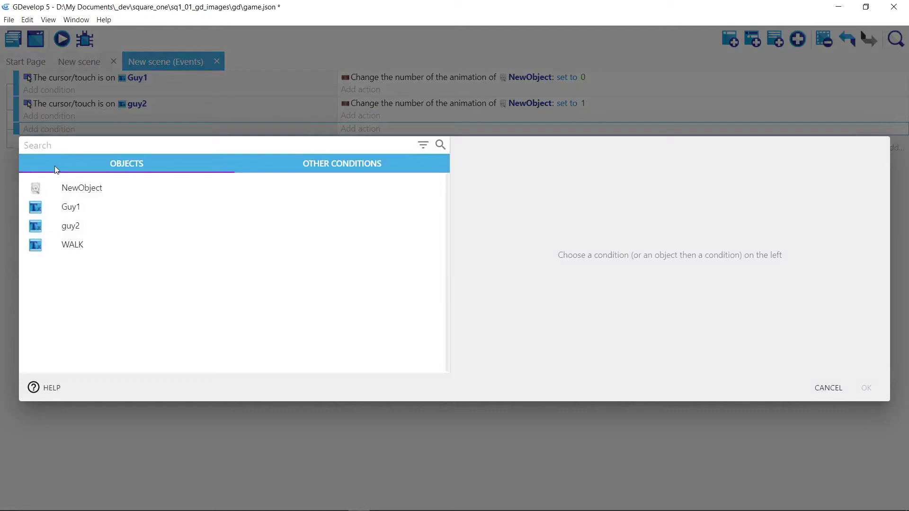
left_click(74, 246)
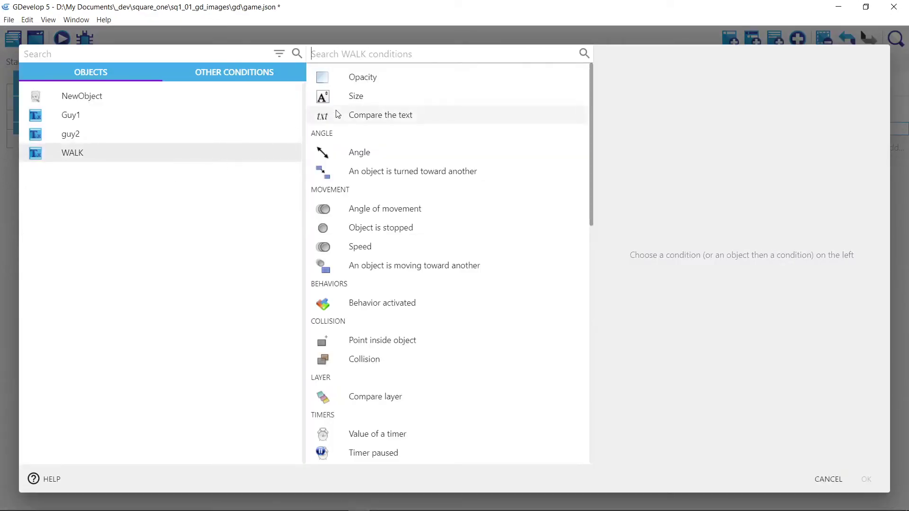
type("mou")
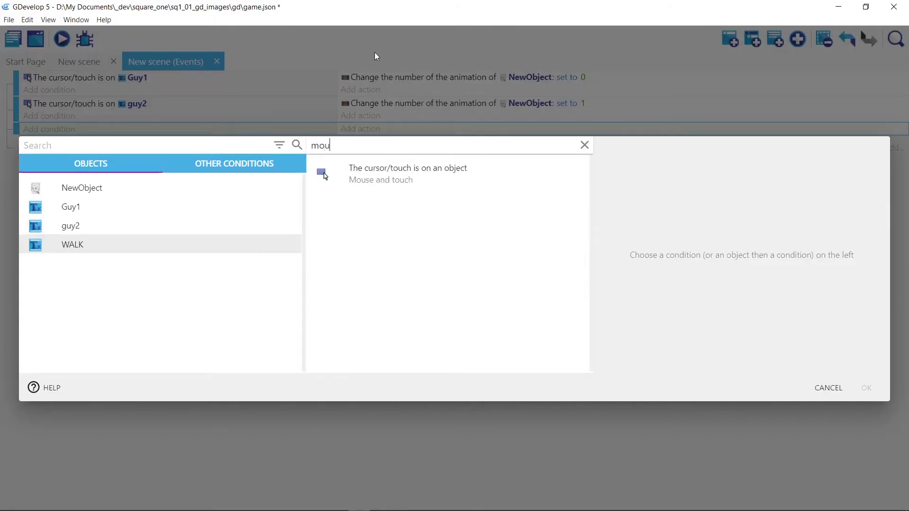
left_click(397, 177)
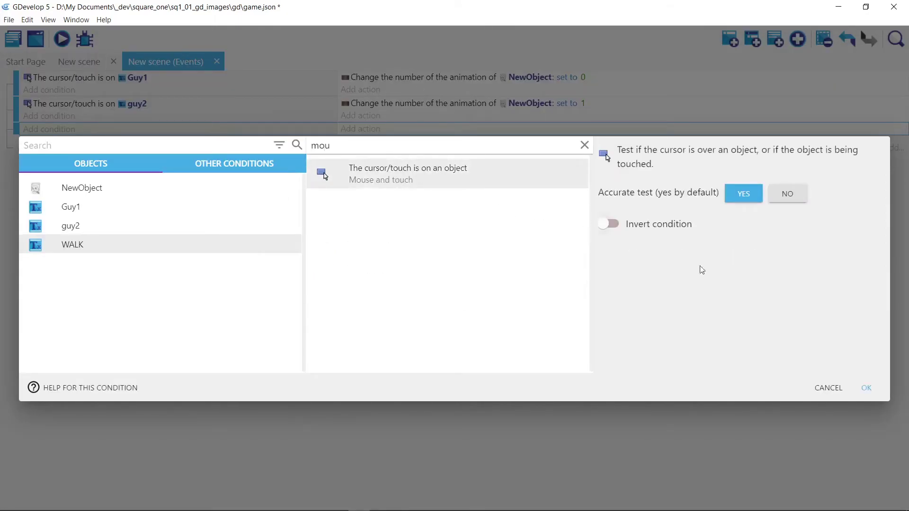
left_click(868, 389)
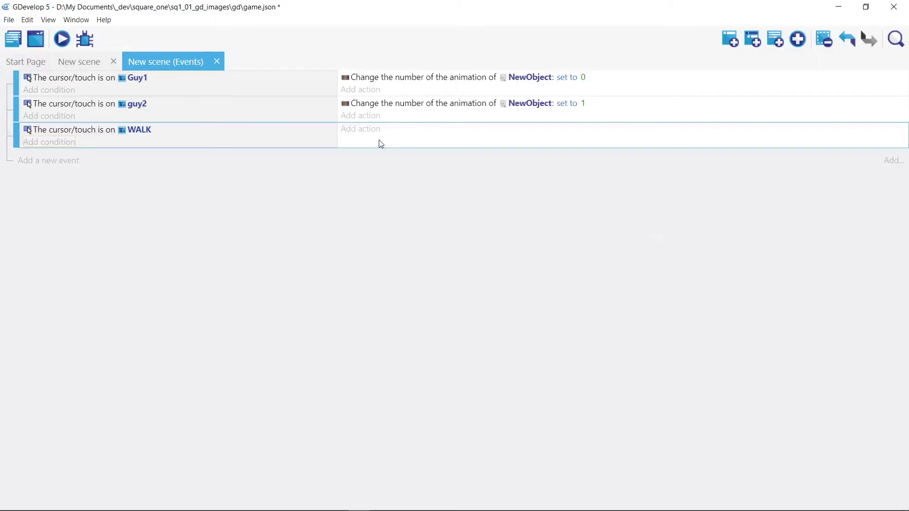
Step: Give the WALK event an action that sets NewObject's animation number to 2
left_click(364, 132)
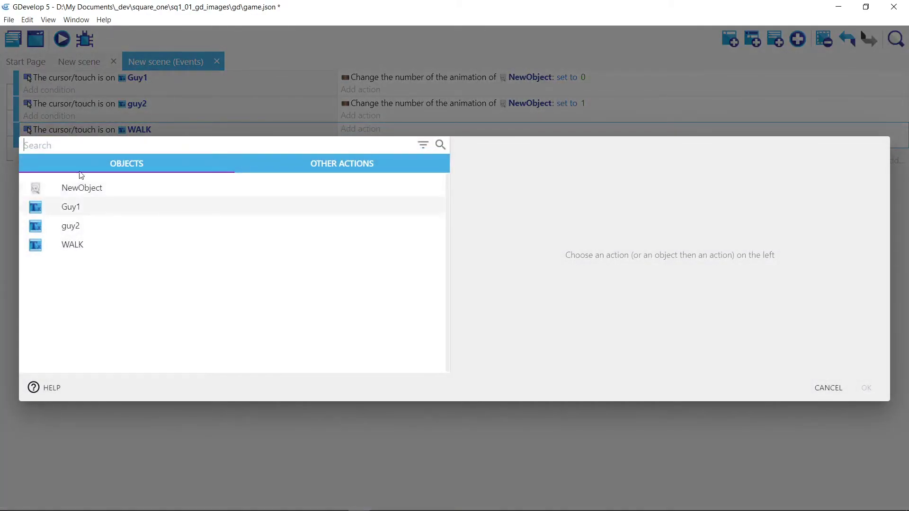
left_click(82, 189)
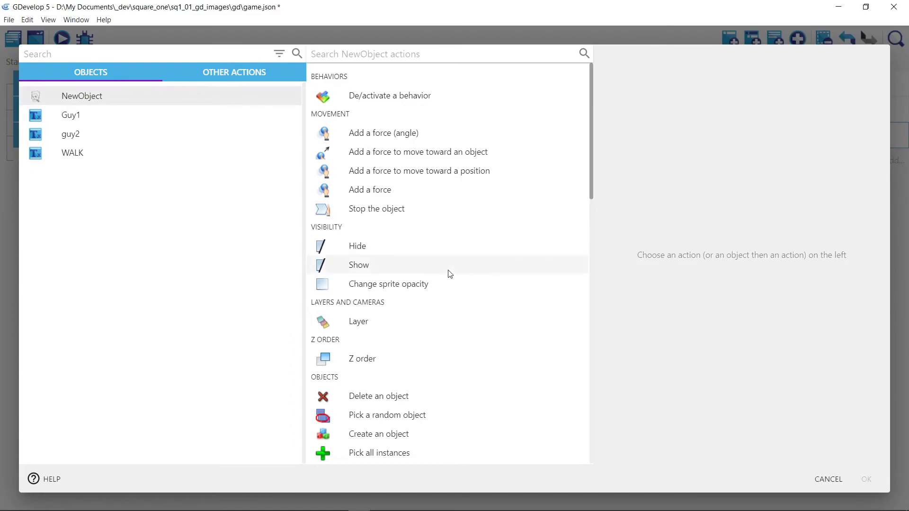
scroll(448, 272, "down", 6)
scroll(449, 273, "down", 5)
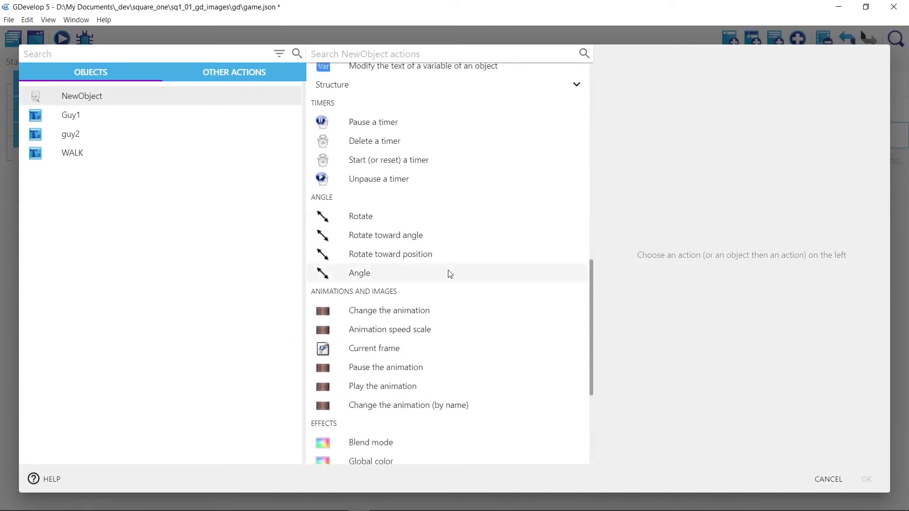
left_click(411, 314)
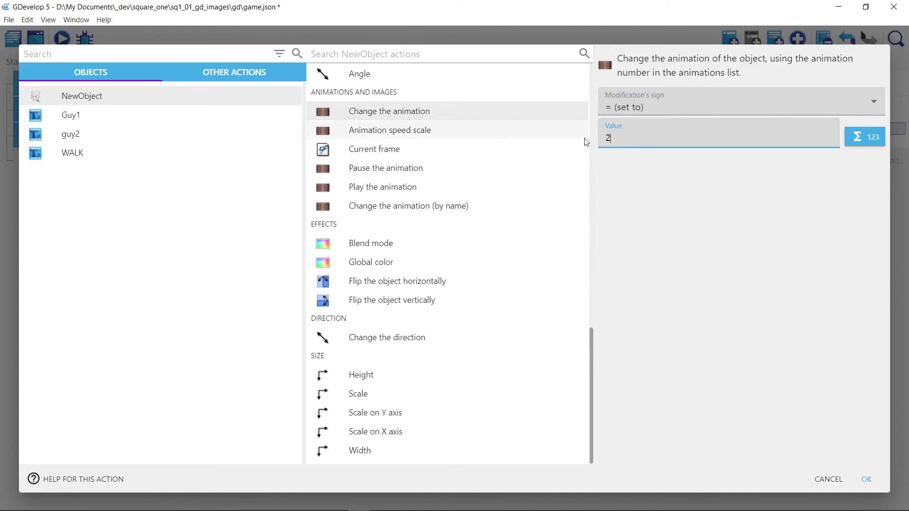
left_click(867, 480)
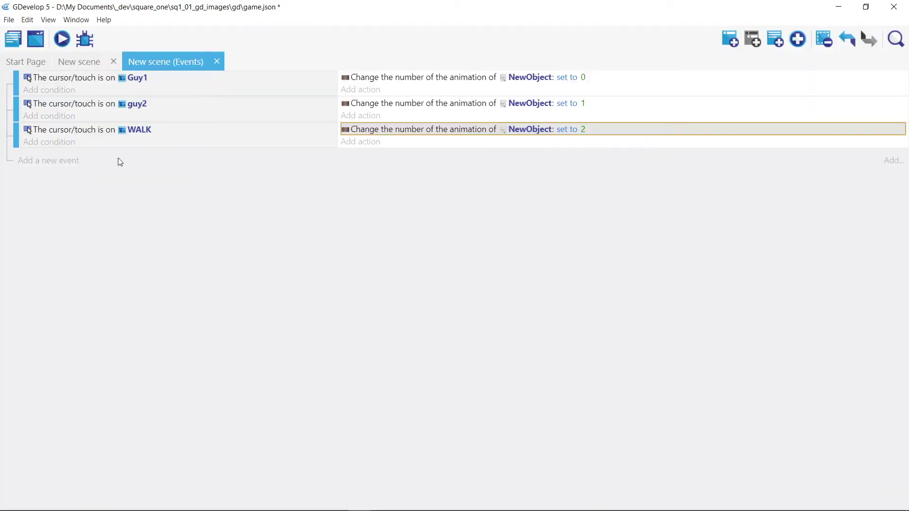
Step: Preview the scene, trying Show Guy 2, Show Guy 1 and WALK!!!! to check faces and walking, then close it
left_click(64, 41)
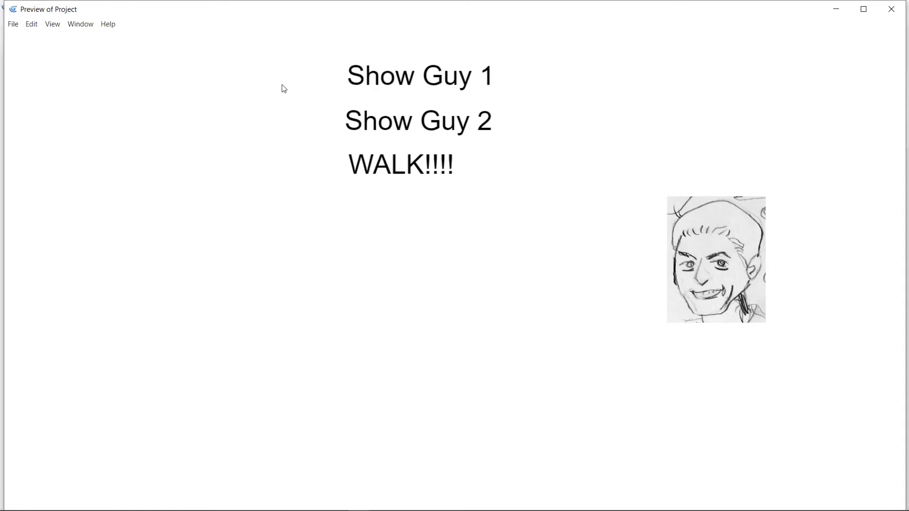
left_click(366, 128)
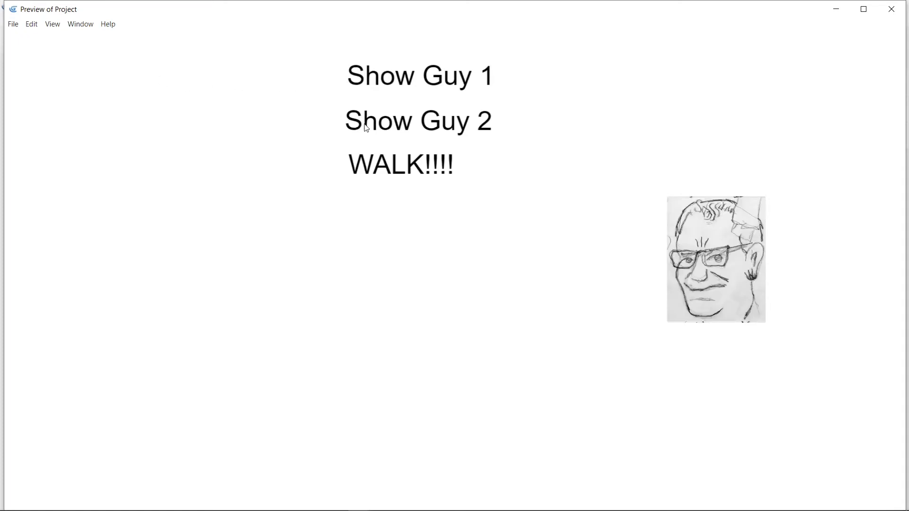
left_click(383, 91)
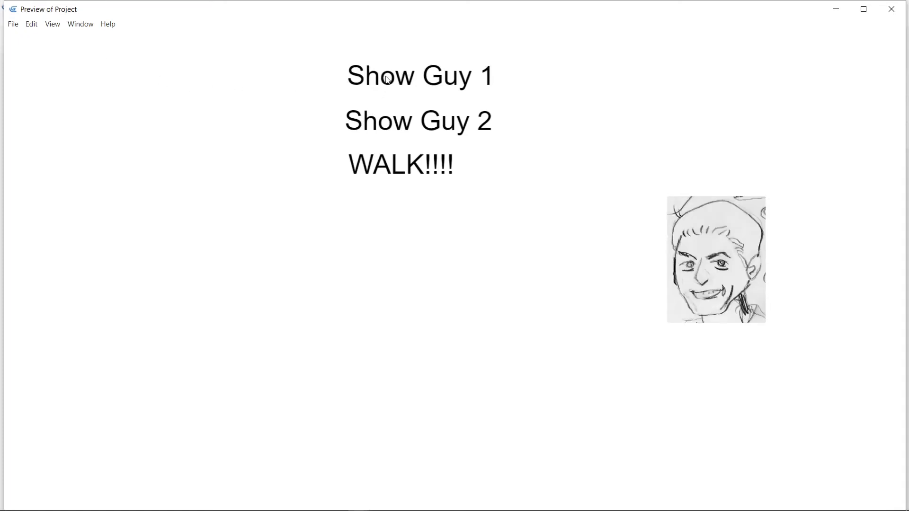
left_click(391, 115)
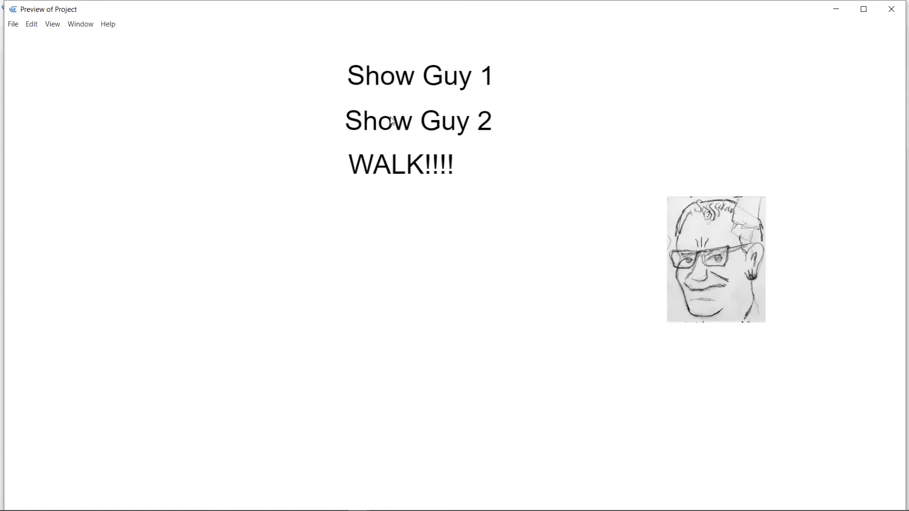
left_click(407, 182)
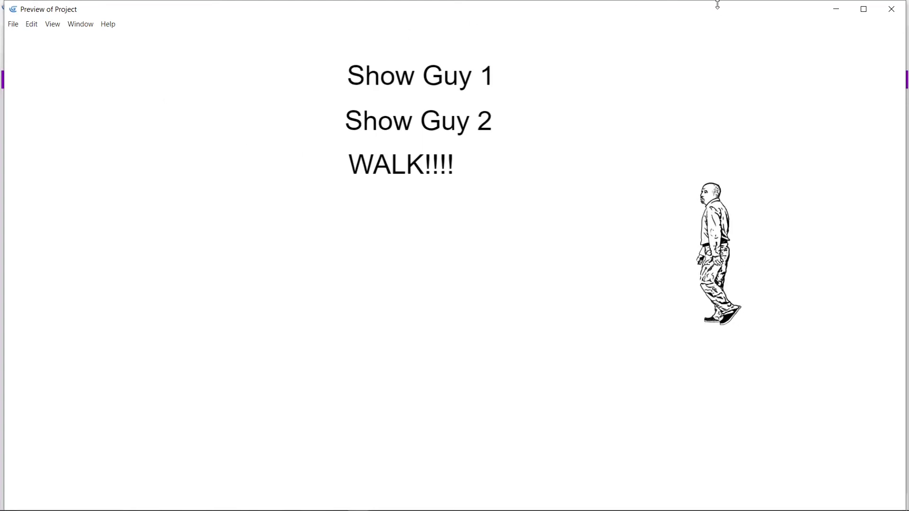
left_click(892, 9)
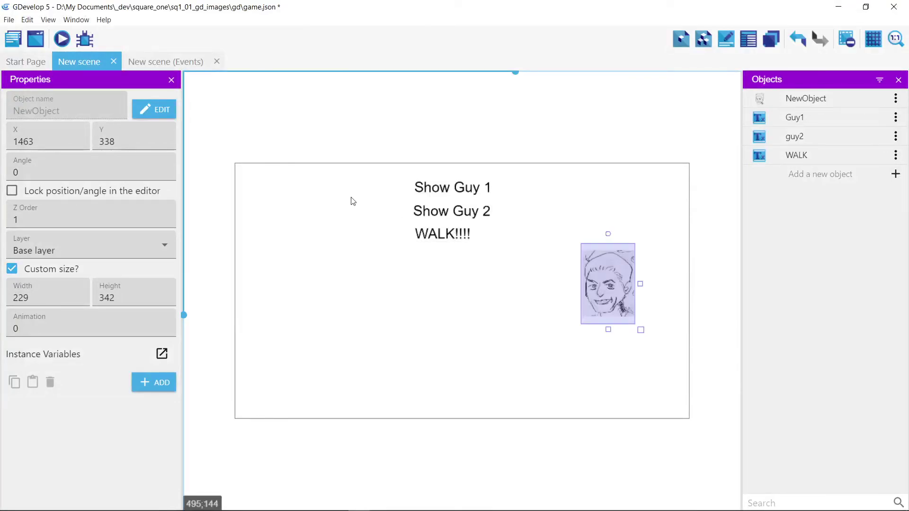
Step: Switch to the 'New scene (Events)' tab to see the three hover events
left_click(142, 62)
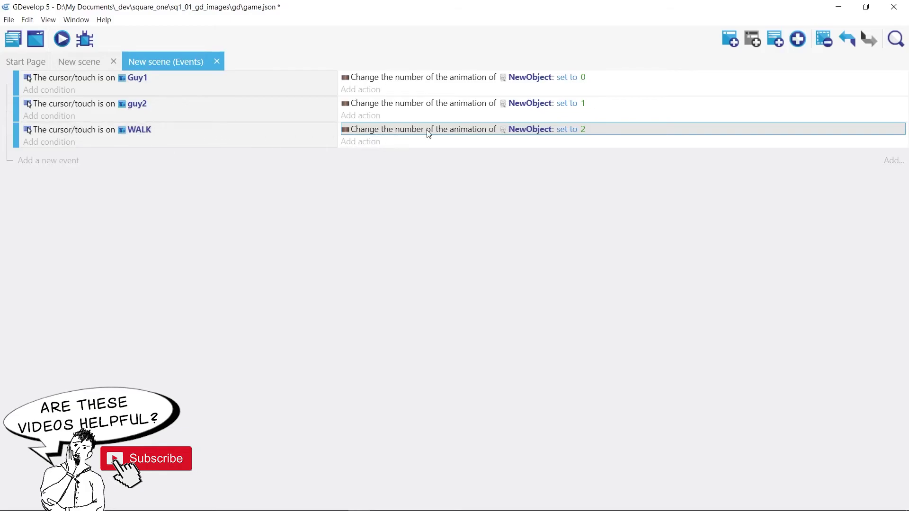
Step: Add a second WALK action that subtracts 4 from NewObject's X position
left_click(370, 143)
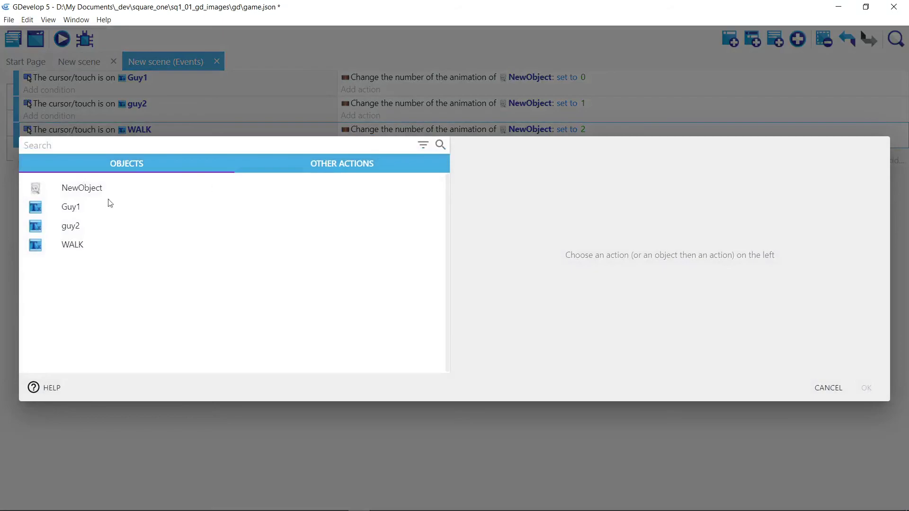
left_click(71, 189)
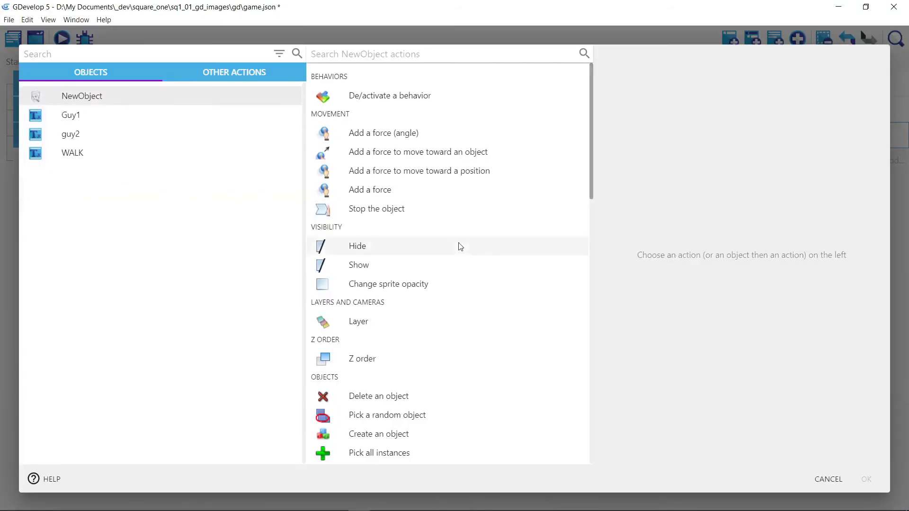
scroll(461, 246, "down", 5)
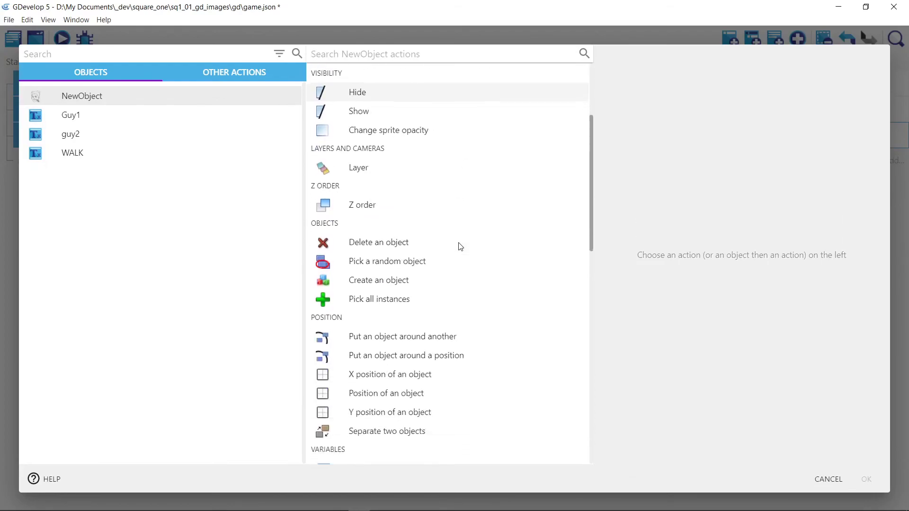
scroll(461, 247, "down", 1)
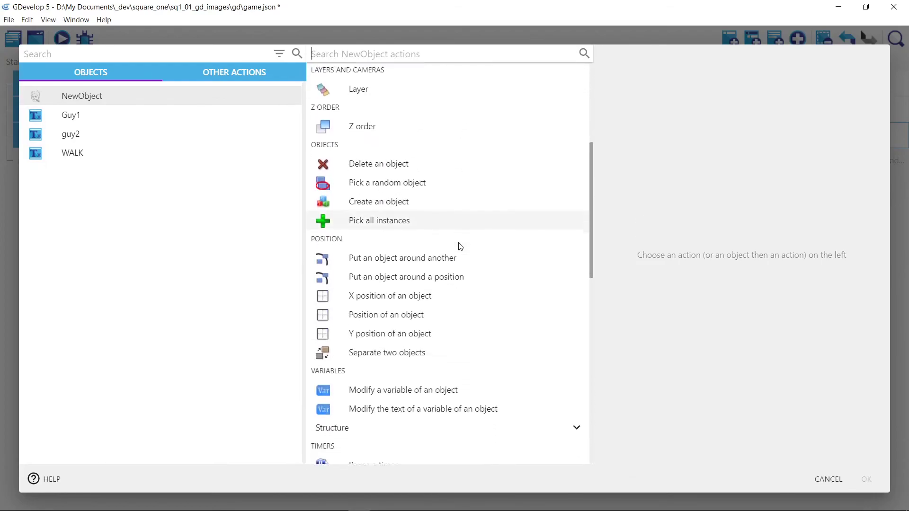
left_click(415, 271)
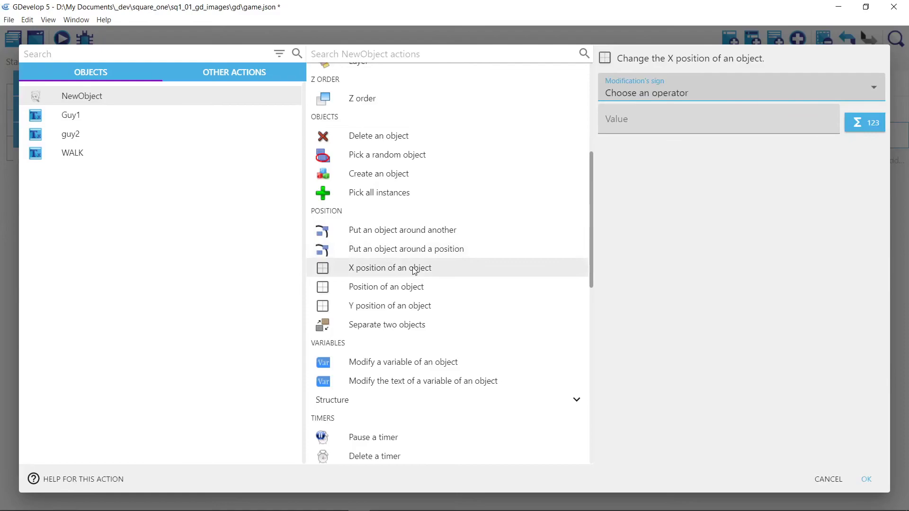
left_click(660, 96)
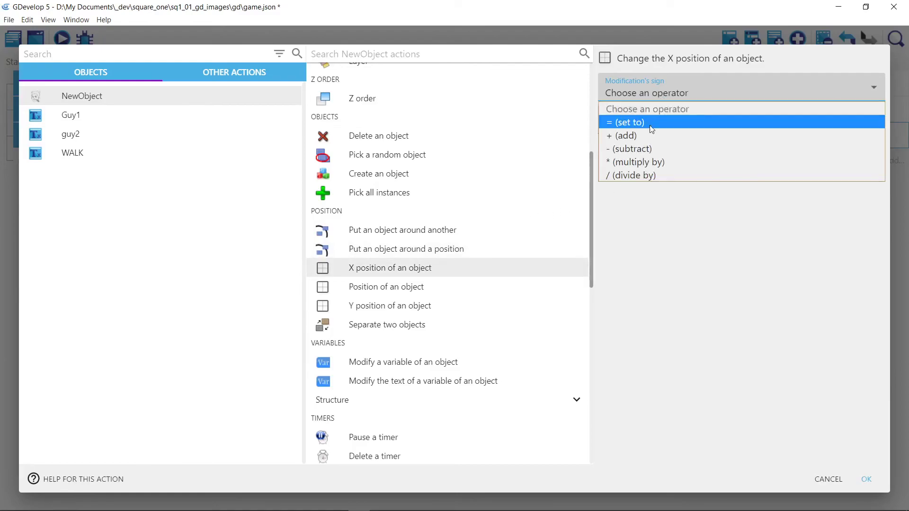
left_click(645, 151)
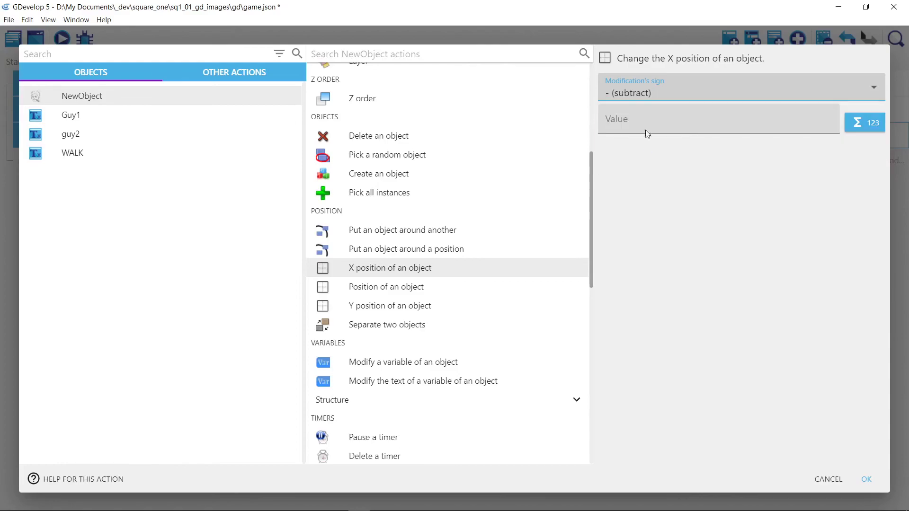
left_click(645, 122)
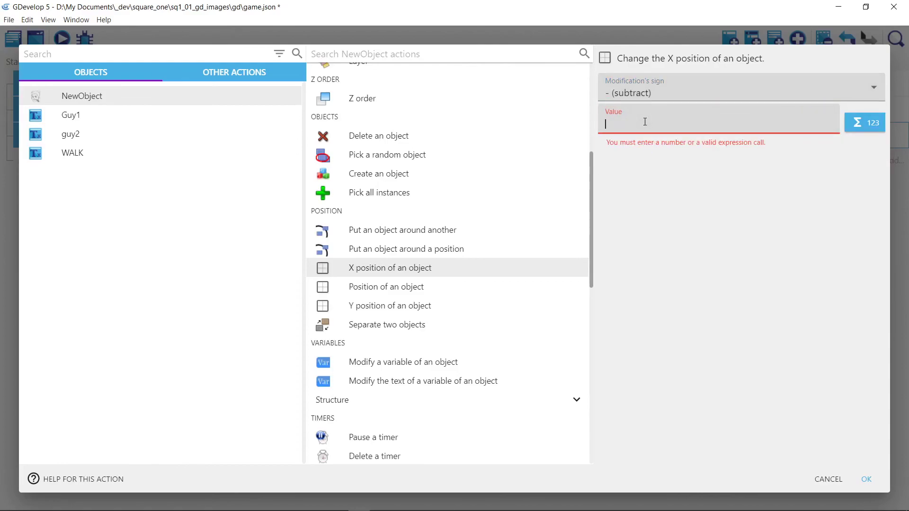
type("4")
left_click(661, 196)
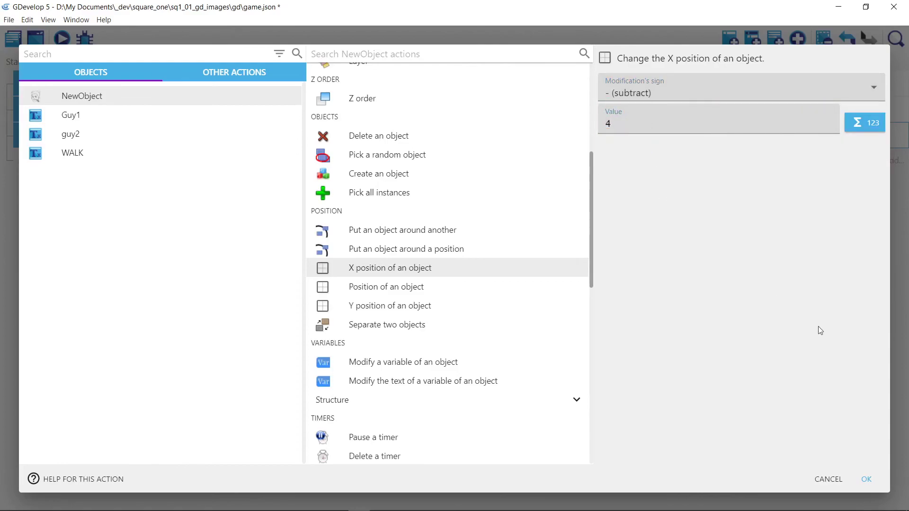
left_click(868, 480)
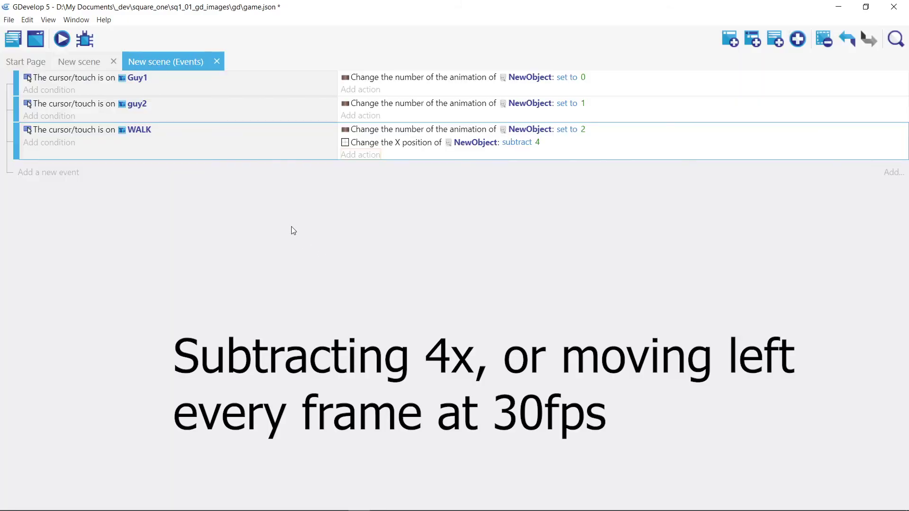
left_click(57, 42)
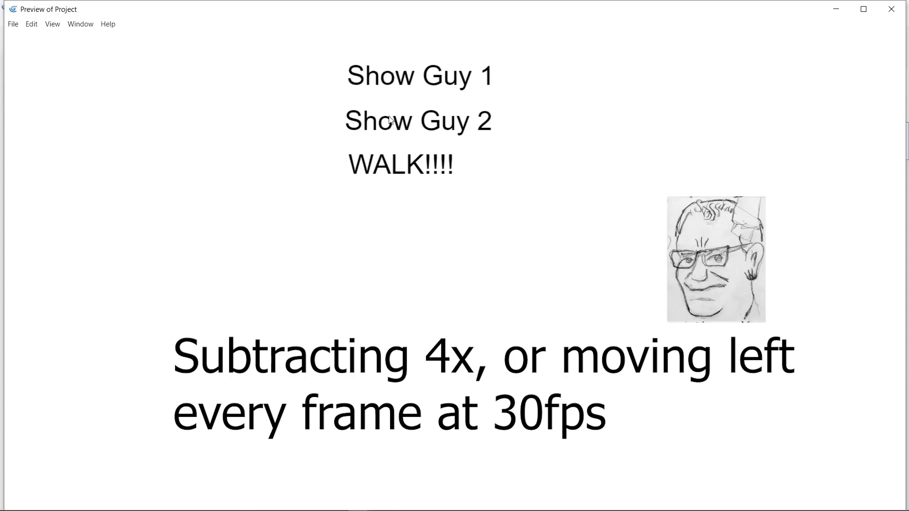
left_click(409, 170)
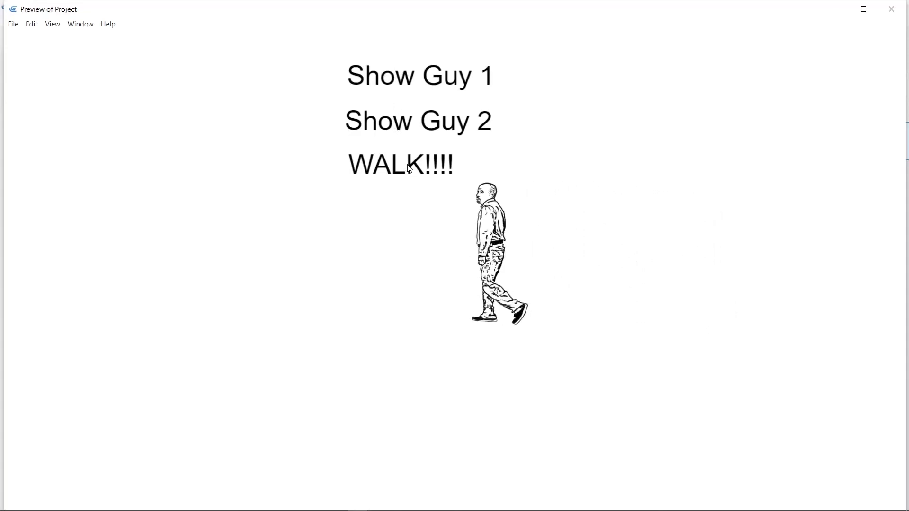
left_click(413, 115)
left_click(417, 77)
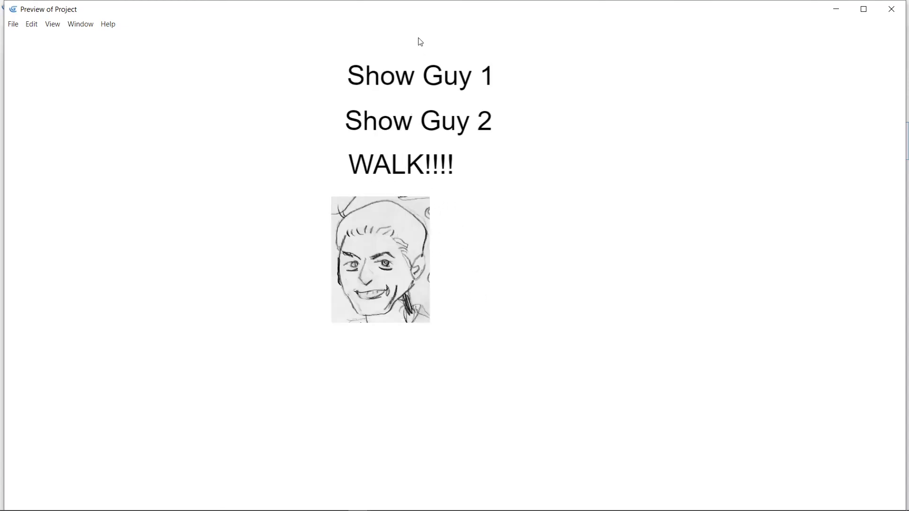
left_click(417, 170)
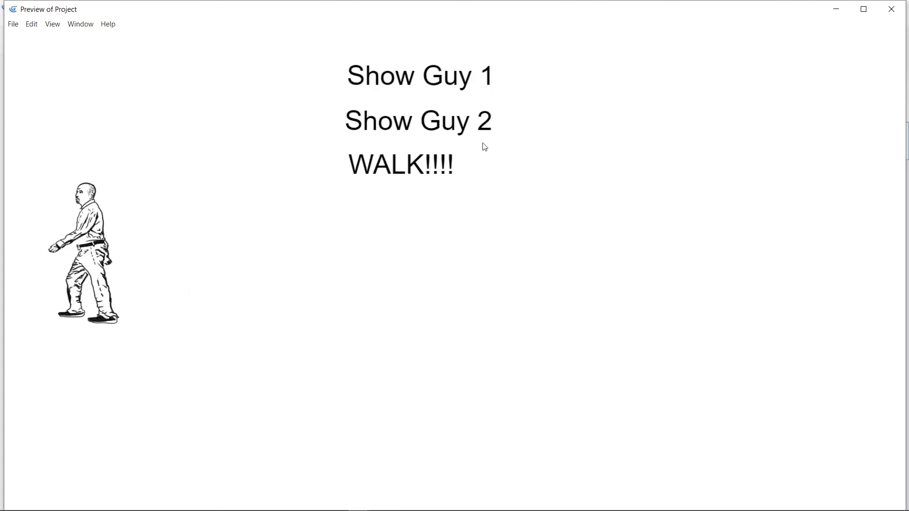
left_click(892, 9)
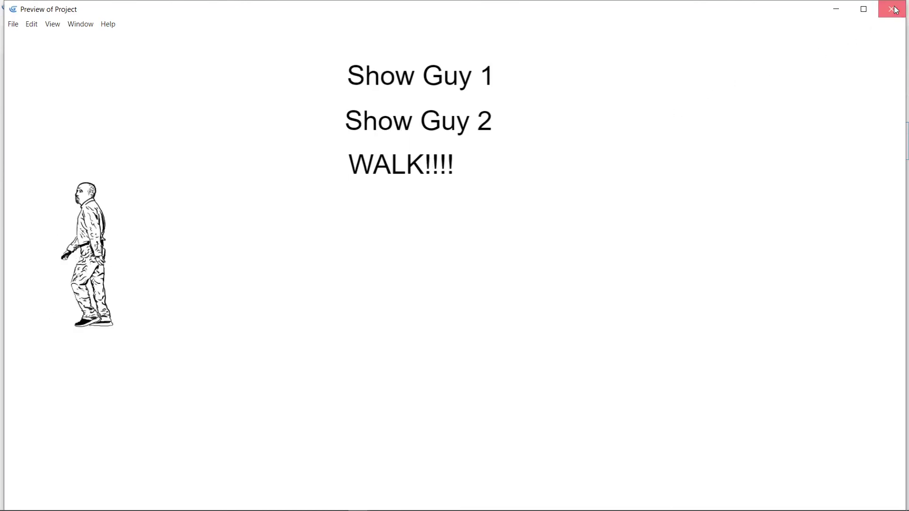